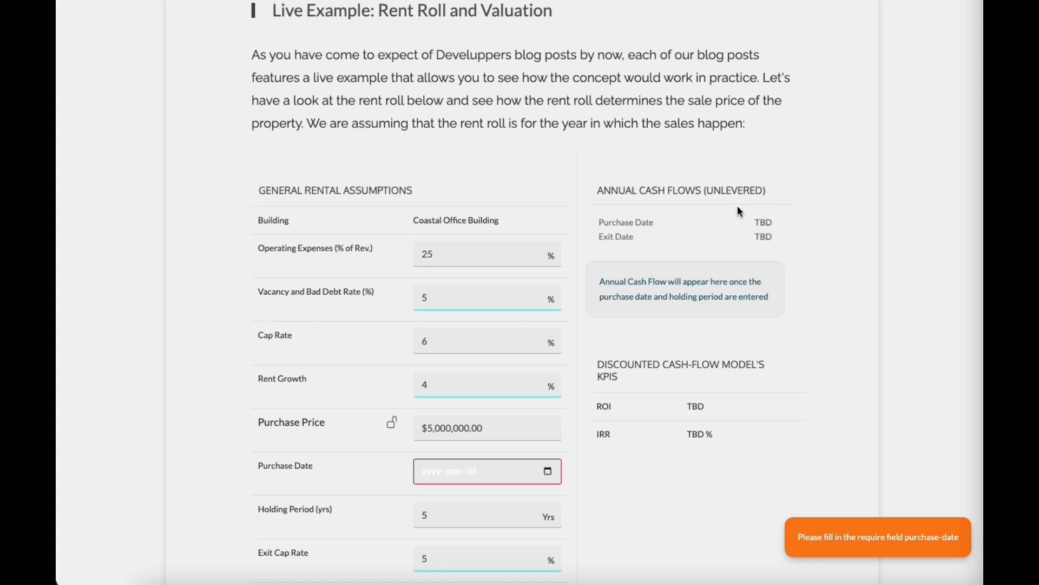
pyautogui.scroll(-1, 741, 211)
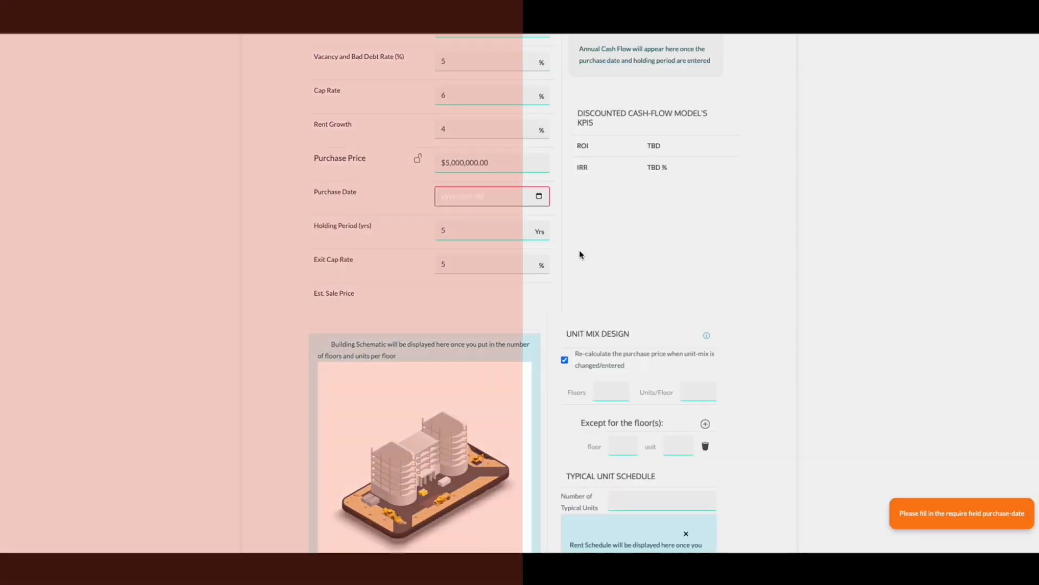
pyautogui.click(539, 197)
pyautogui.click(496, 271)
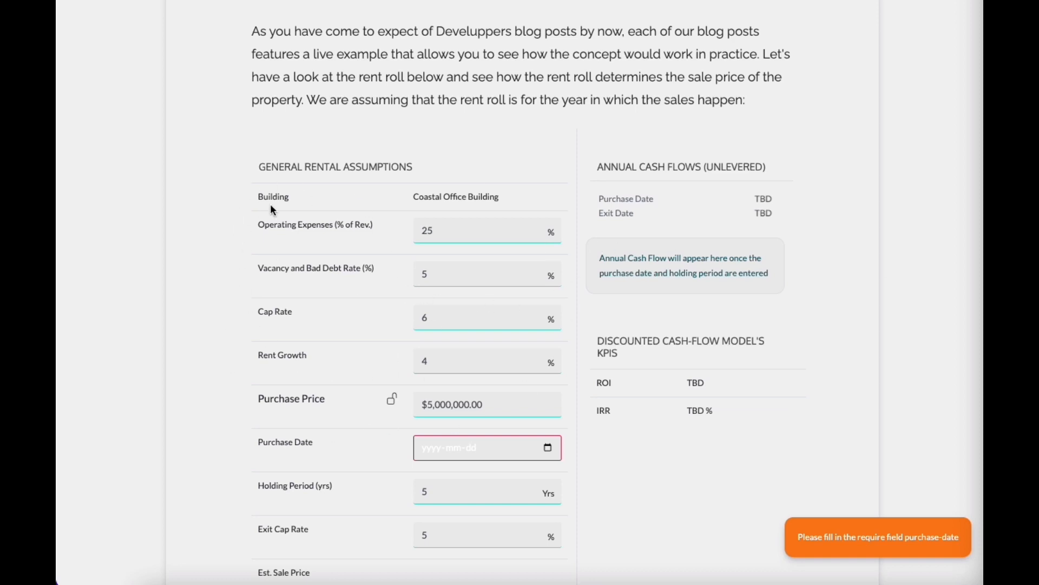
pyautogui.scroll(1, 634, 336)
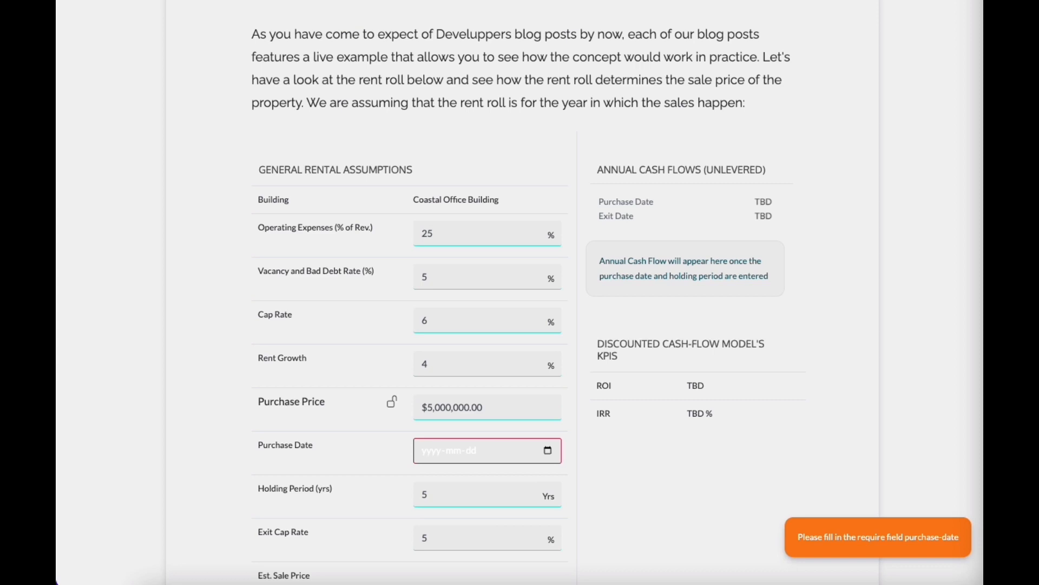
pyautogui.scroll(-10, 689, 299)
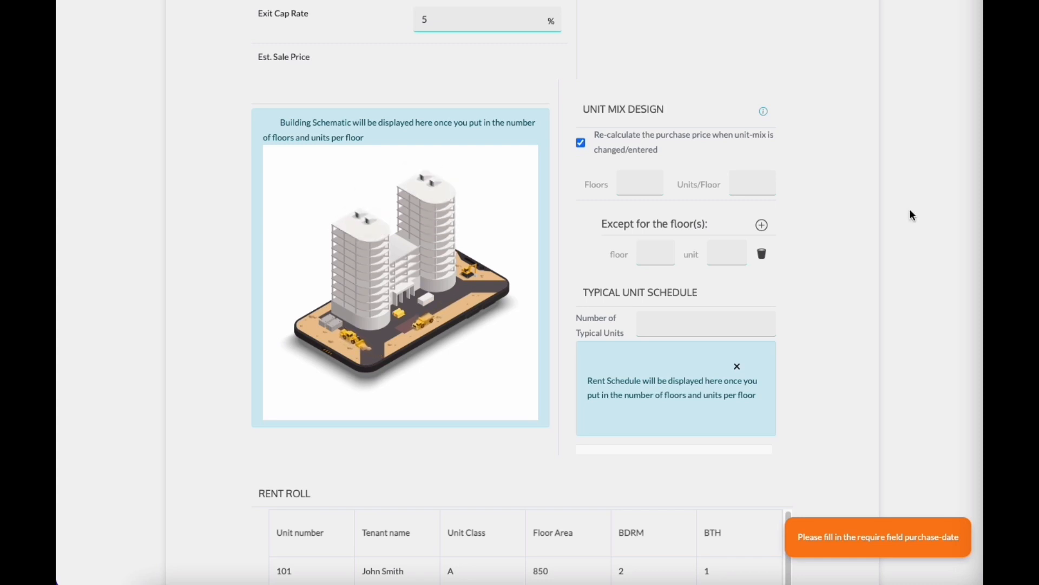
pyautogui.scroll(4, 729, 200)
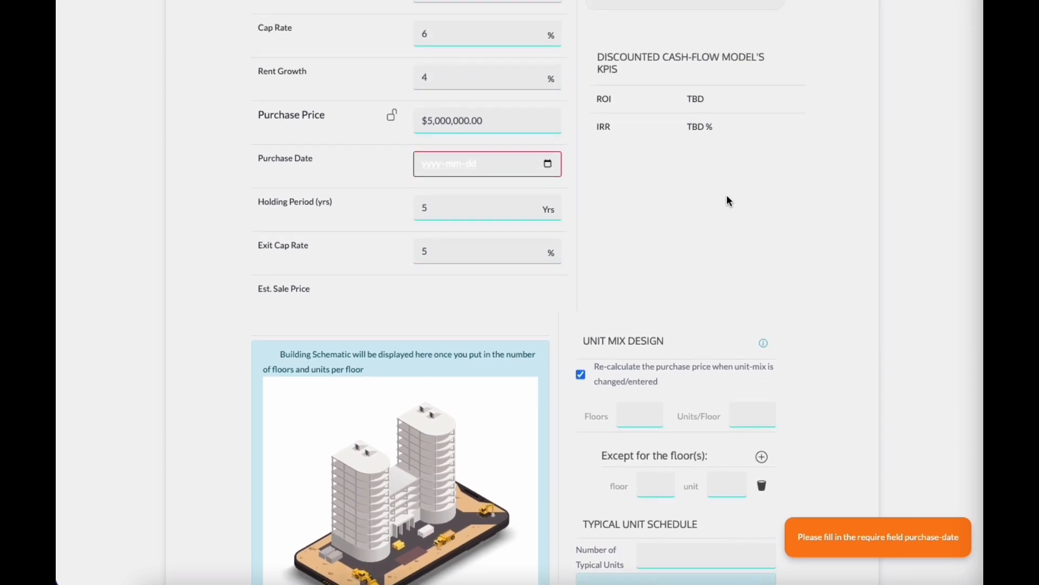
pyautogui.scroll(1, 729, 201)
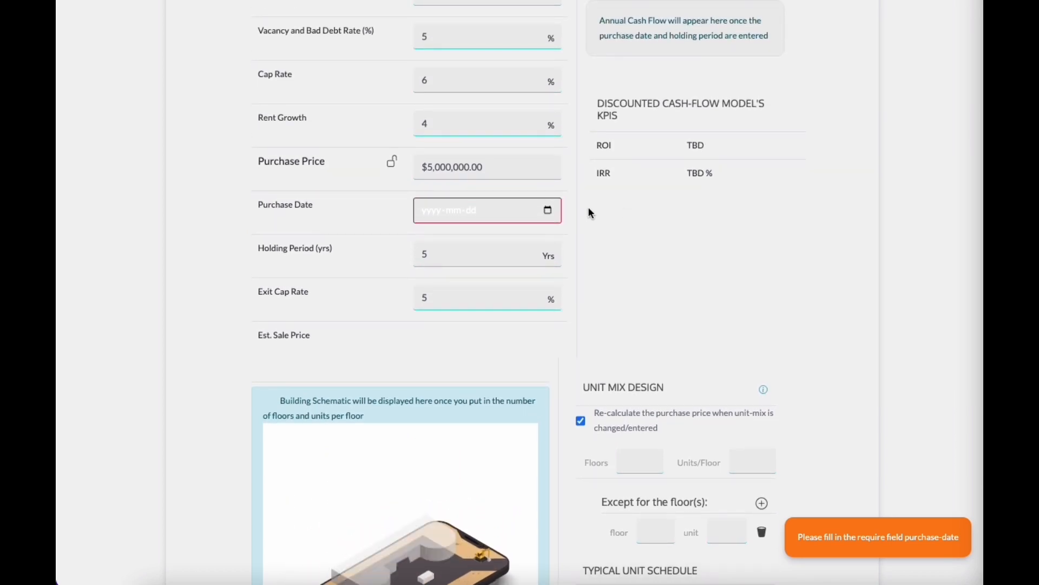
# Step: Set the purchase date to 2023-04-06 with the date picker
pyautogui.click(548, 213)
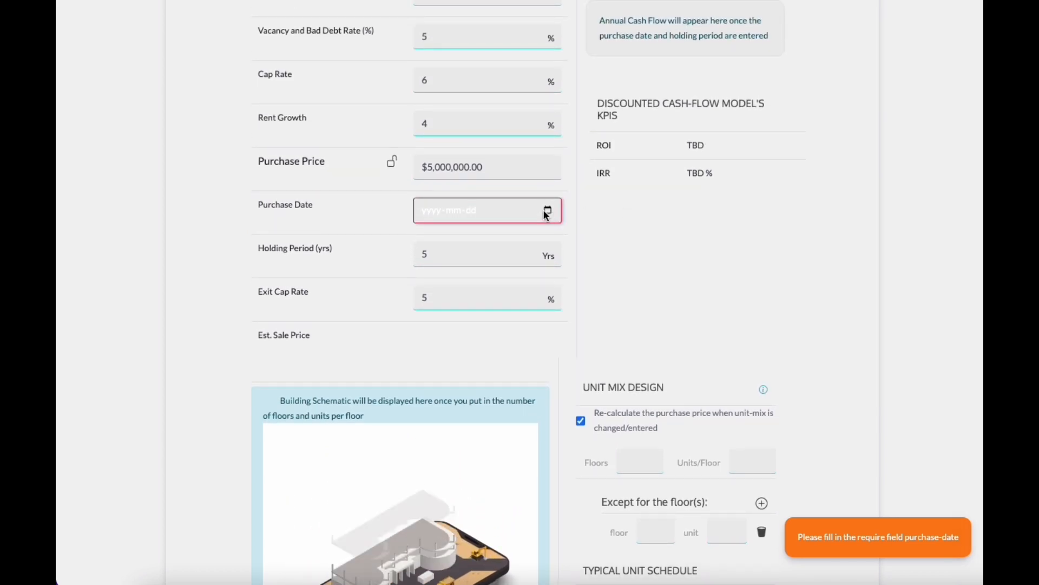
pyautogui.click(511, 306)
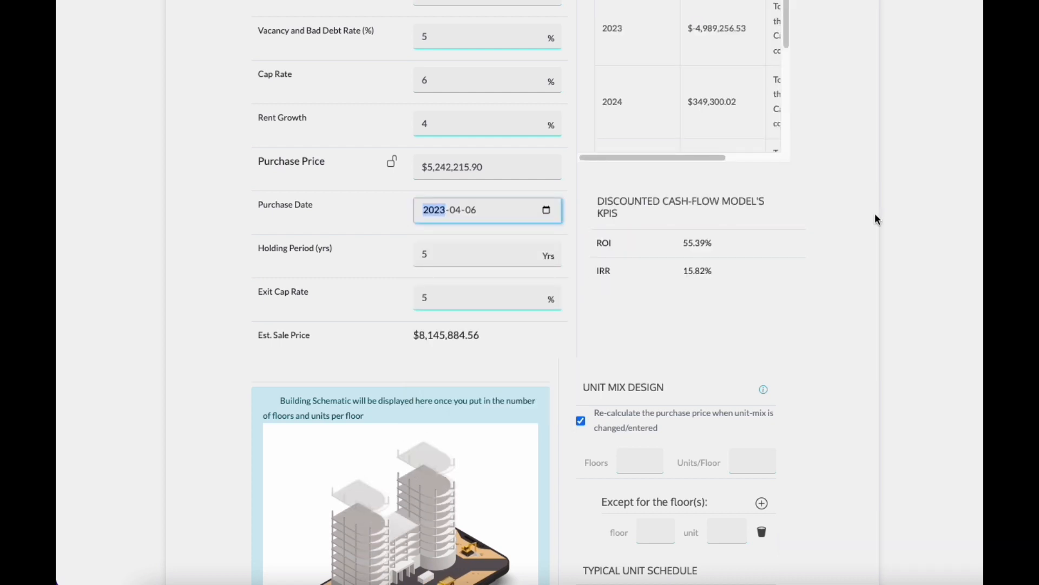
pyautogui.scroll(2, 872, 217)
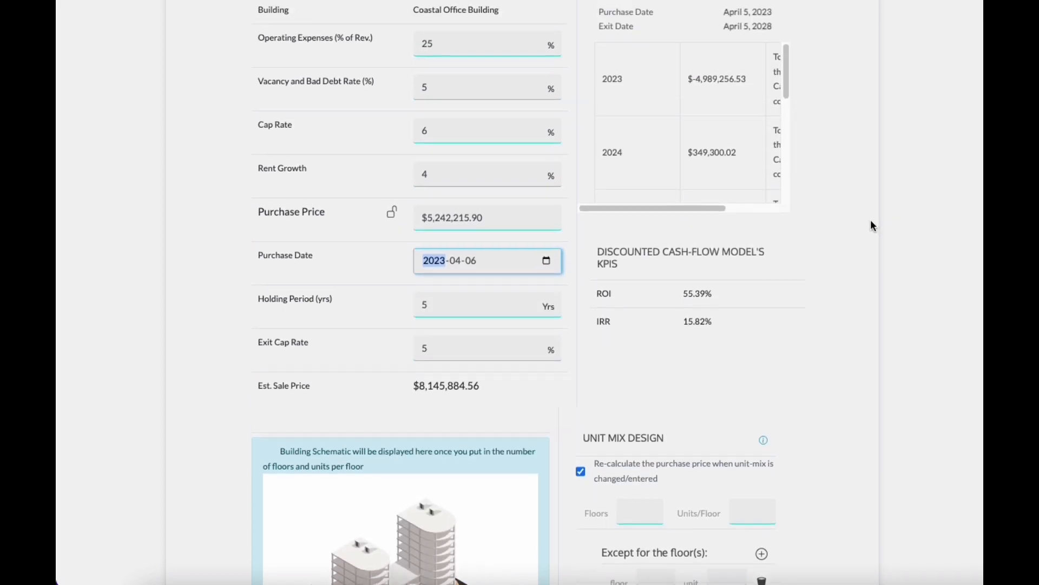
pyautogui.scroll(3, 866, 224)
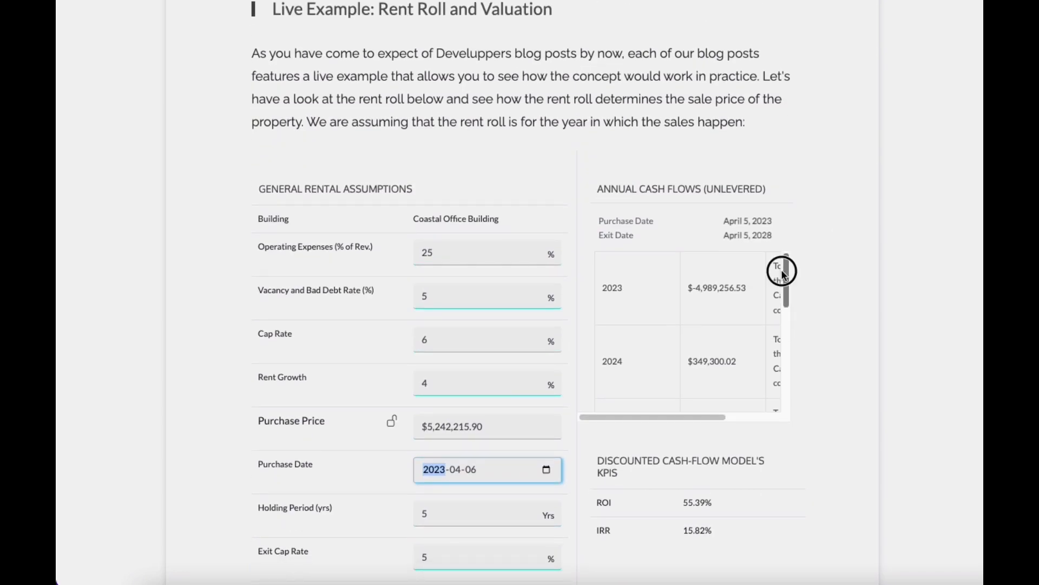
# Step: Scroll through the annual cash flows table to review each year's cash flow
pyautogui.moveTo(786, 270); pyautogui.dragTo(781, 395)
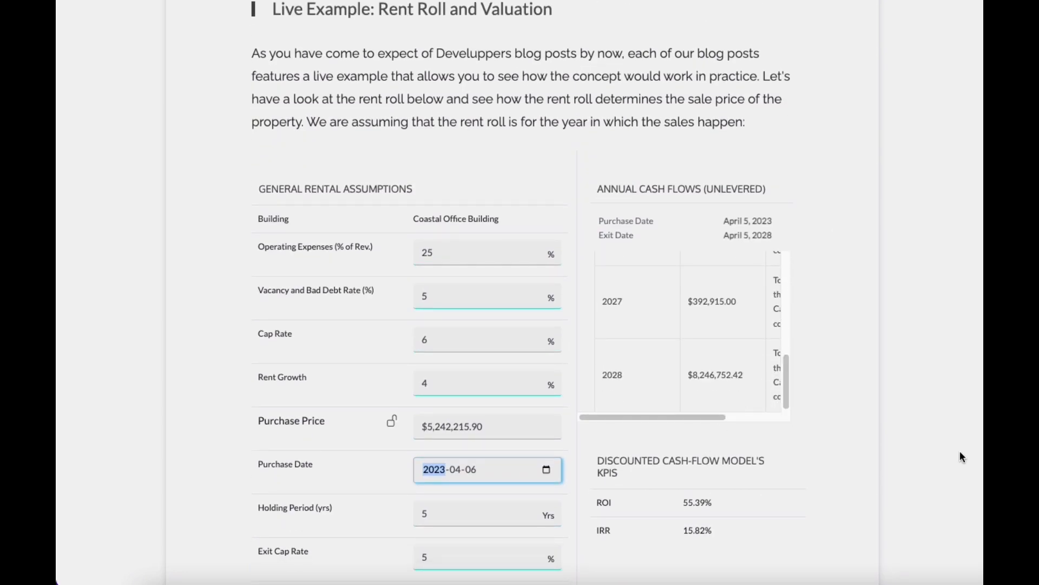
pyautogui.scroll(-1, 867, 430)
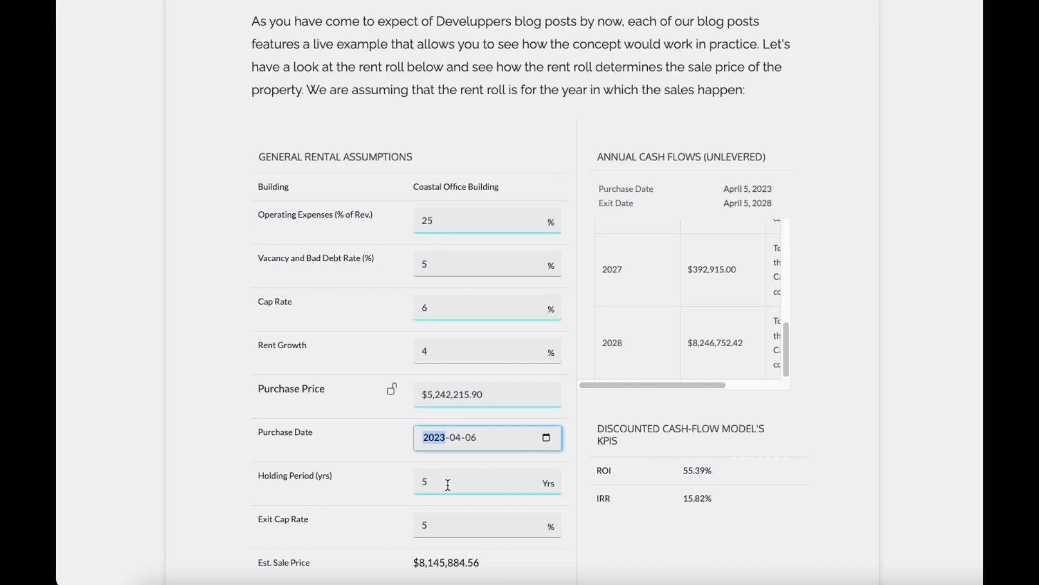
pyautogui.scroll(-1, 766, 468)
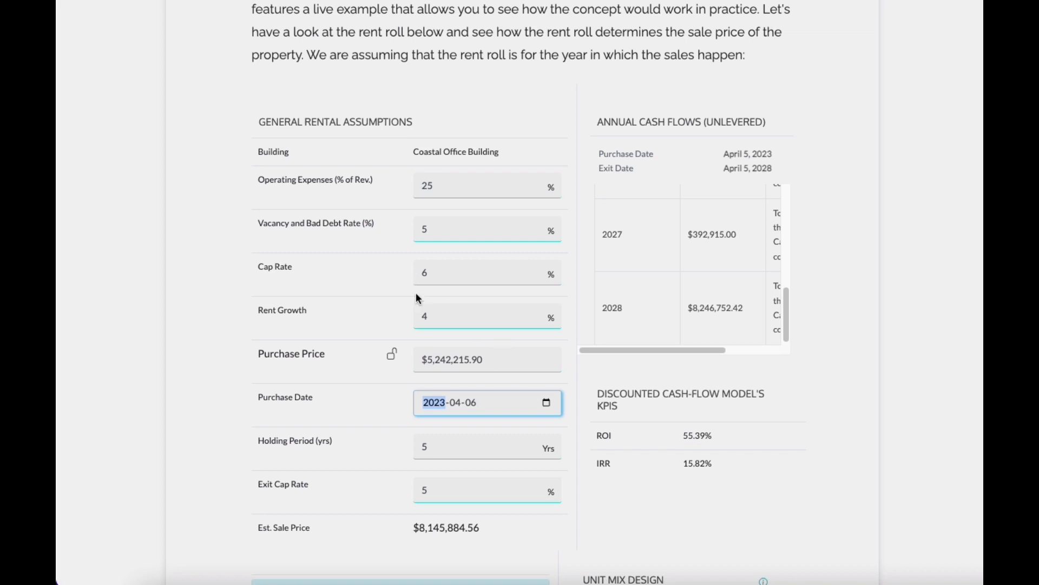
pyautogui.scroll(1, 560, 430)
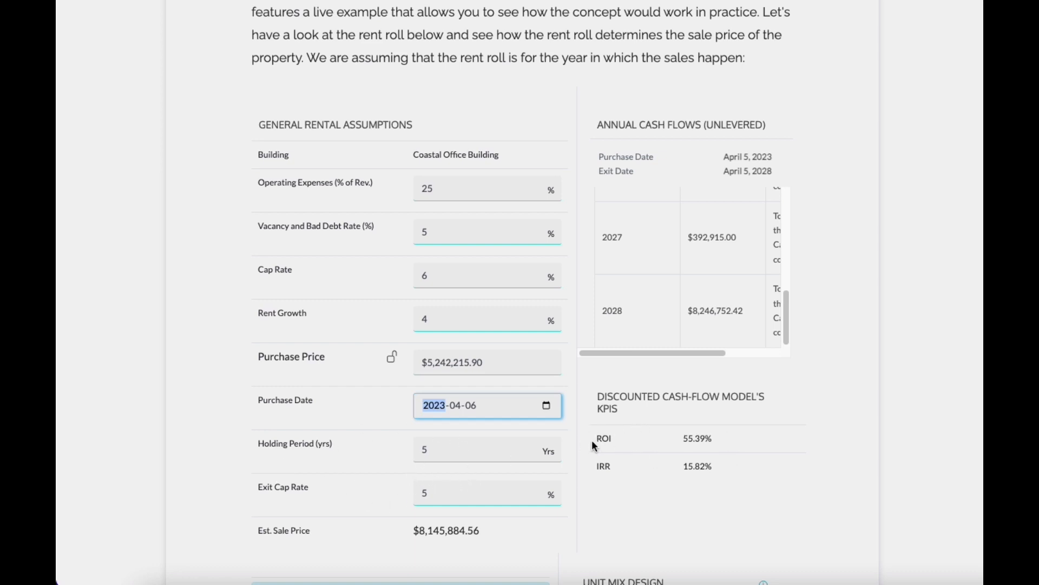
pyautogui.scroll(-1, 789, 430)
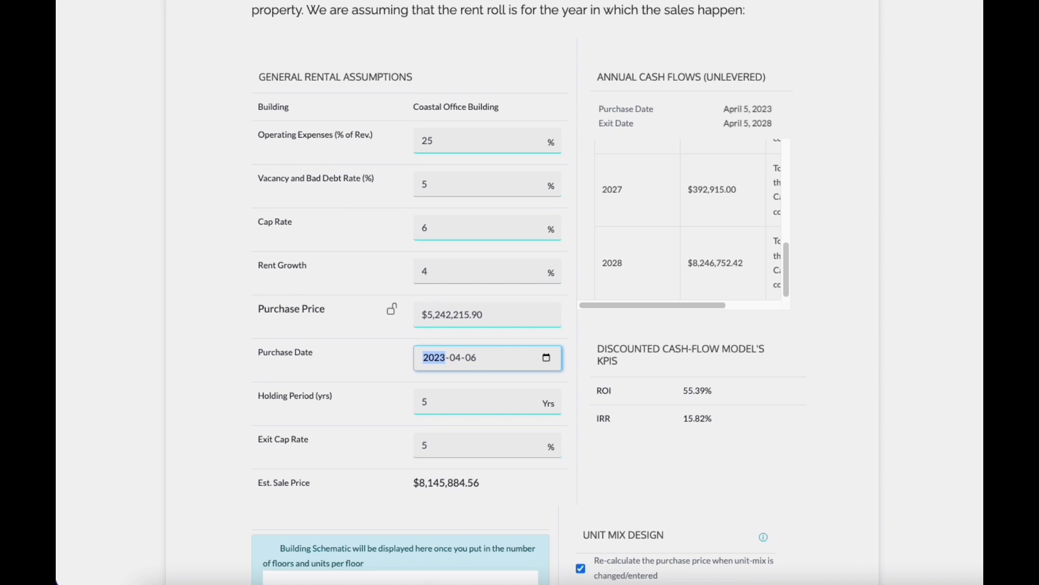
# Step: Set the vacancy and bad debt rate to 2%
pyautogui.press('super+Tab')
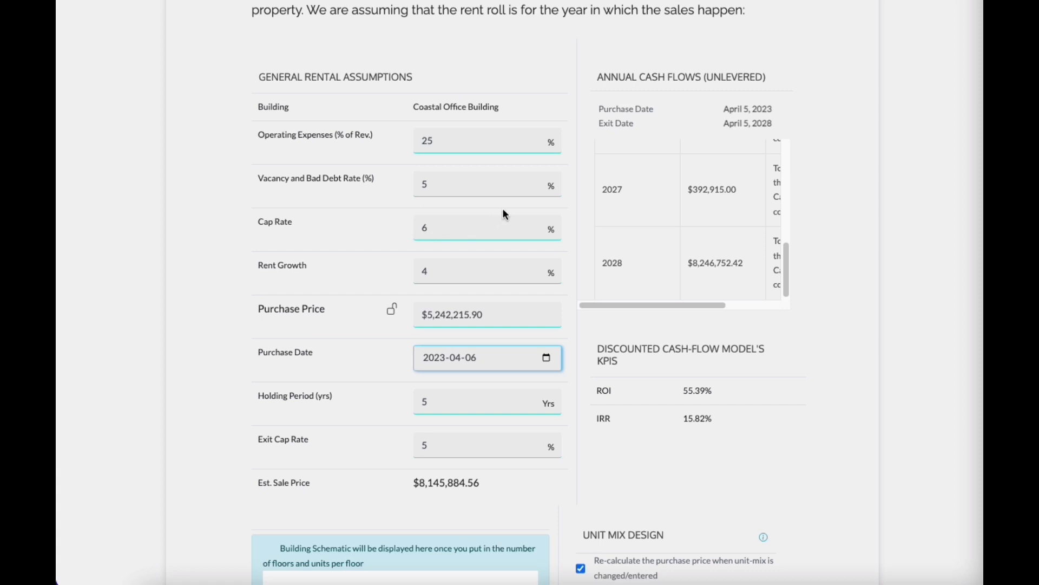
pyautogui.click(439, 185)
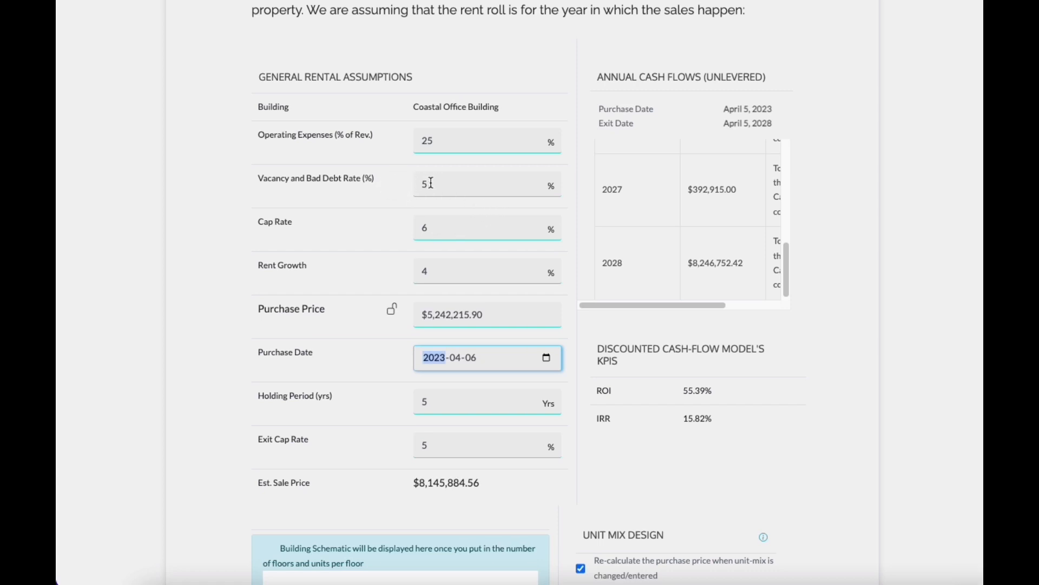
pyautogui.moveTo(439, 182); pyautogui.dragTo(401, 182)
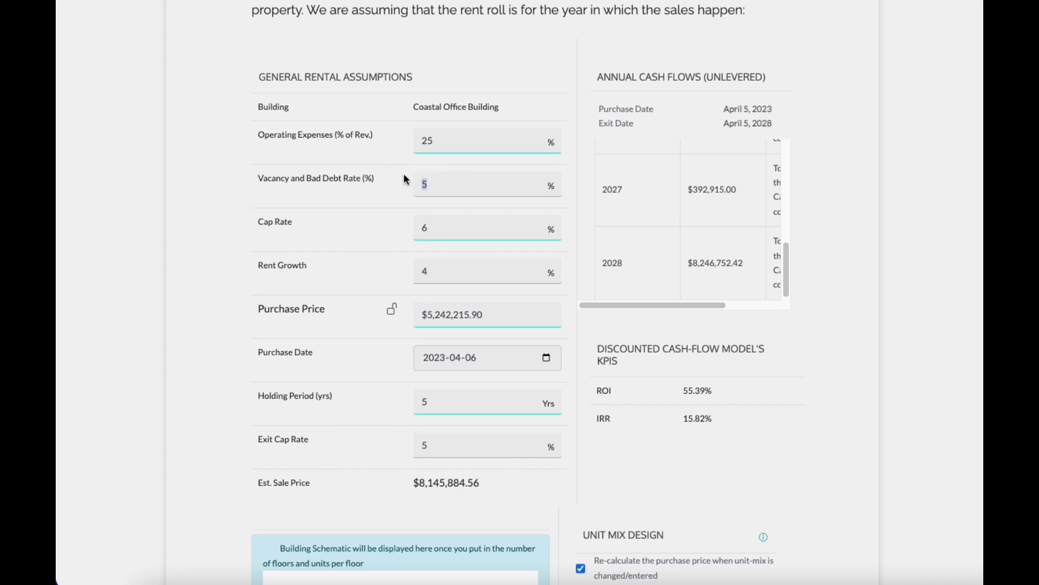
pyautogui.write('2')
pyautogui.press('Tab')
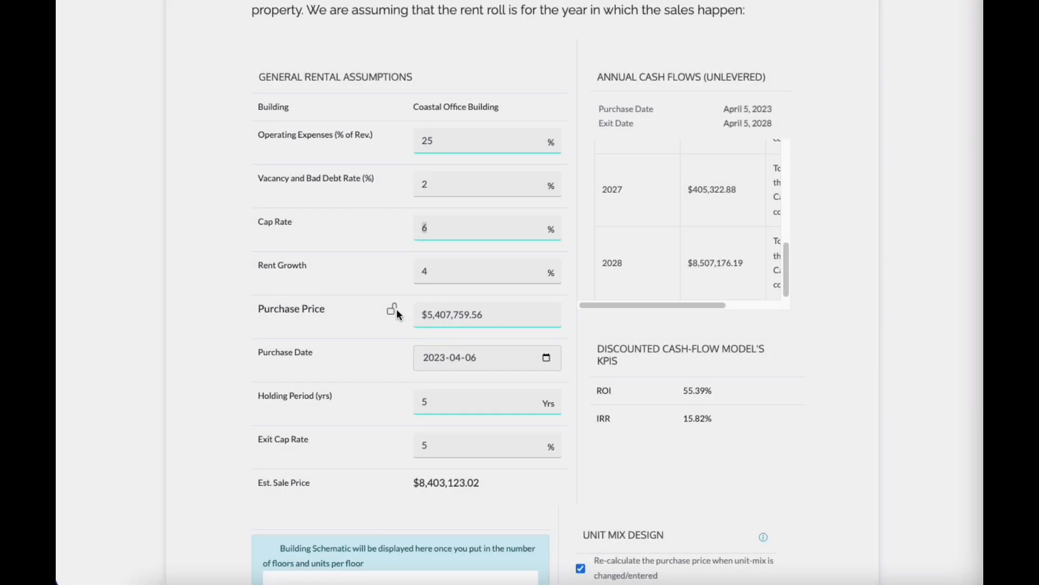
# Step: Lock the purchase price and set the exit cap rate to 4.5%
pyautogui.click(393, 314)
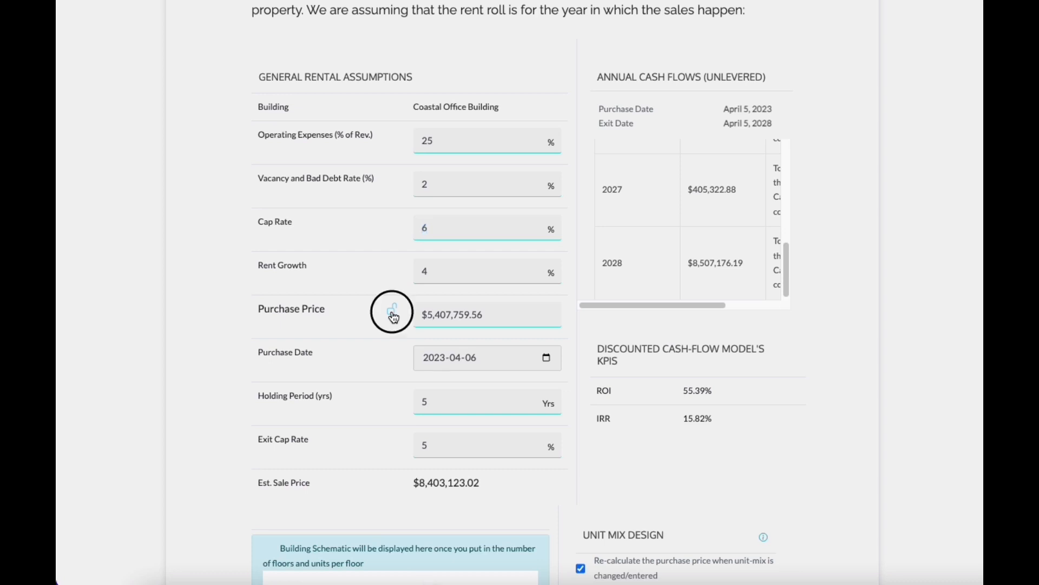
pyautogui.moveTo(439, 443); pyautogui.dragTo(414, 451)
pyautogui.write('4.5')
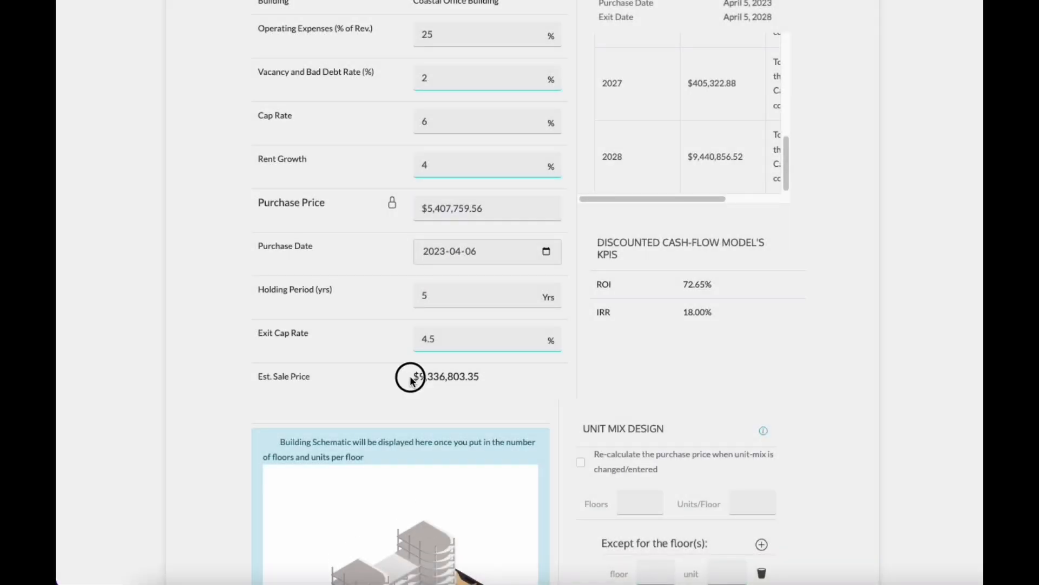
# Step: Unlock the purchase price so it recalculates with the unit mix
pyautogui.moveTo(410, 379); pyautogui.dragTo(483, 376)
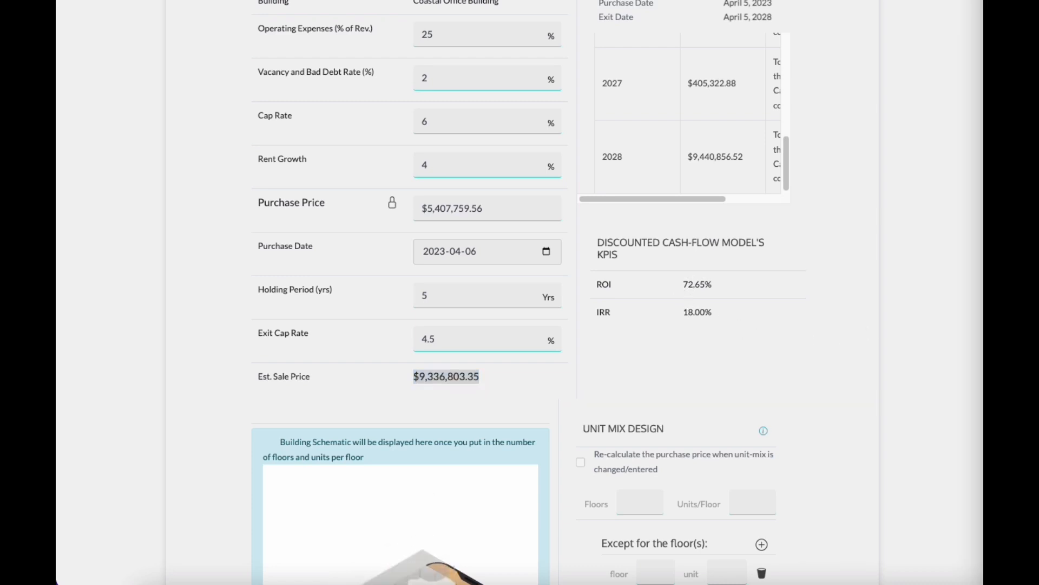
pyautogui.scroll(-6, 845, 320)
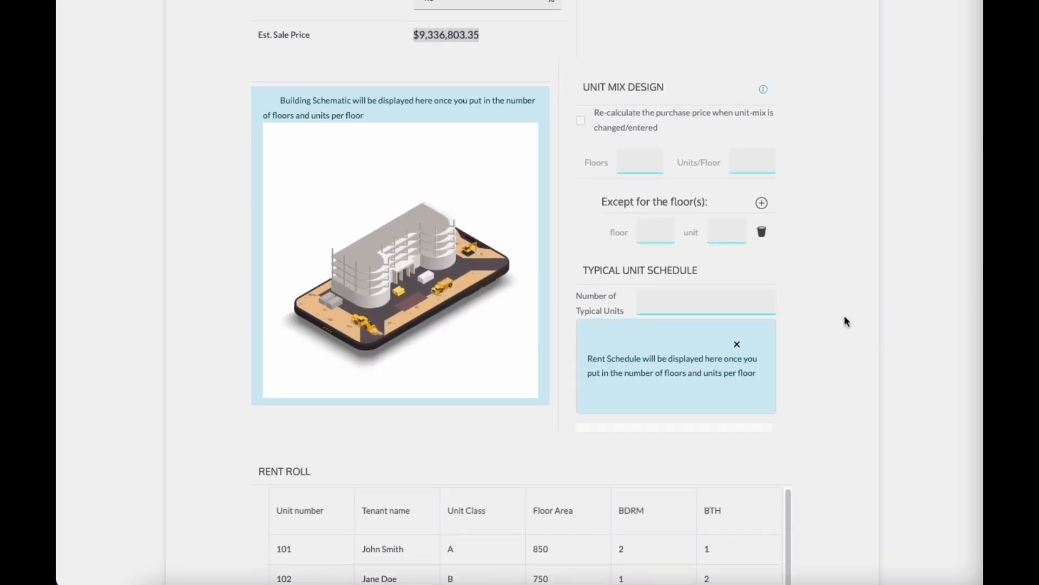
pyautogui.scroll(4, 846, 320)
pyautogui.click(394, 65)
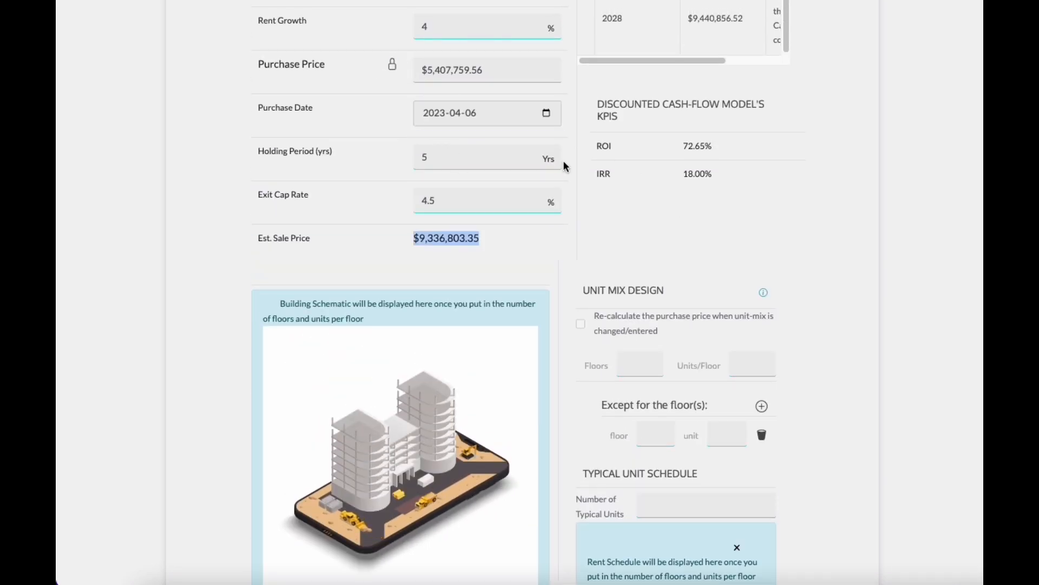
pyautogui.click(390, 66)
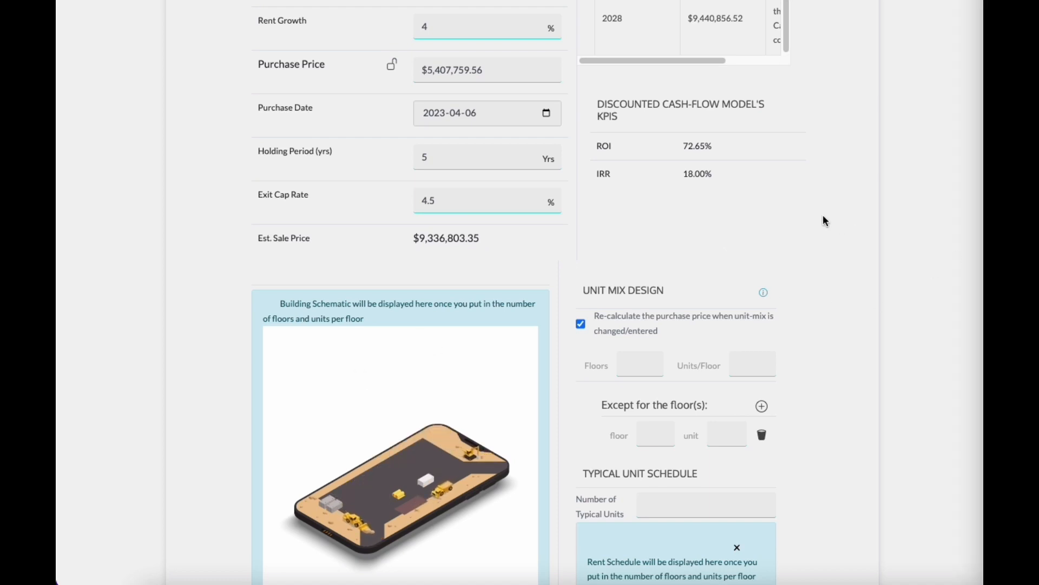
# Step: Enter a unit mix of 12 floors with 6 units per floor
pyautogui.scroll(-1, 788, 260)
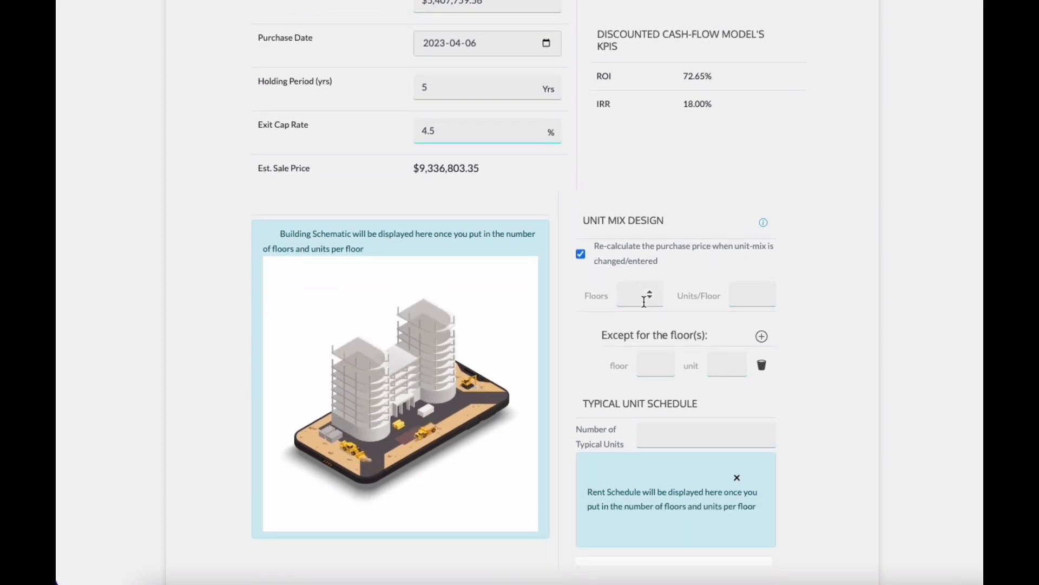
pyautogui.click(628, 297)
pyautogui.write('12')
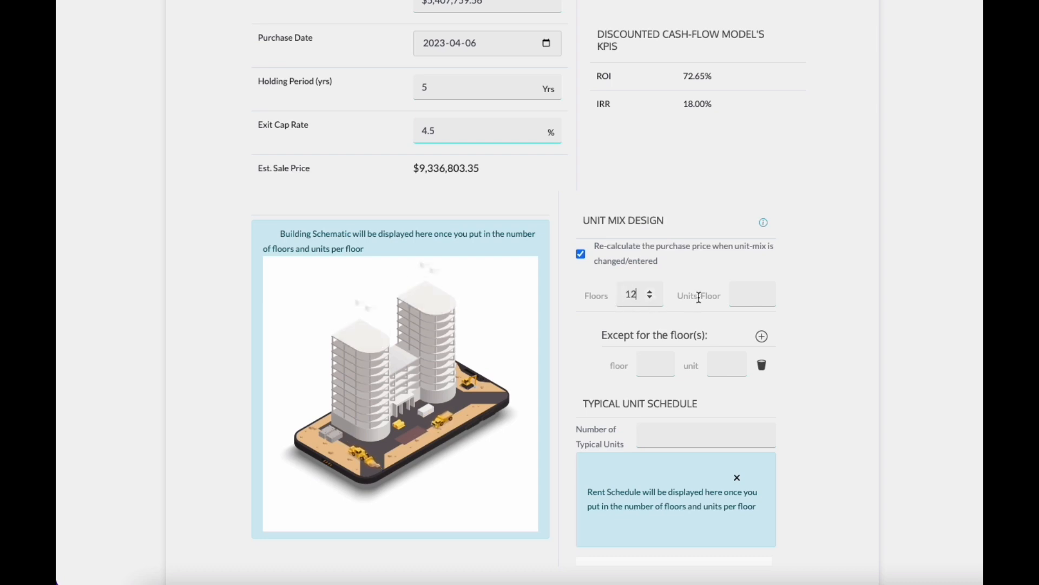
pyautogui.click(750, 295)
pyautogui.write('6')
pyautogui.press('Tab')
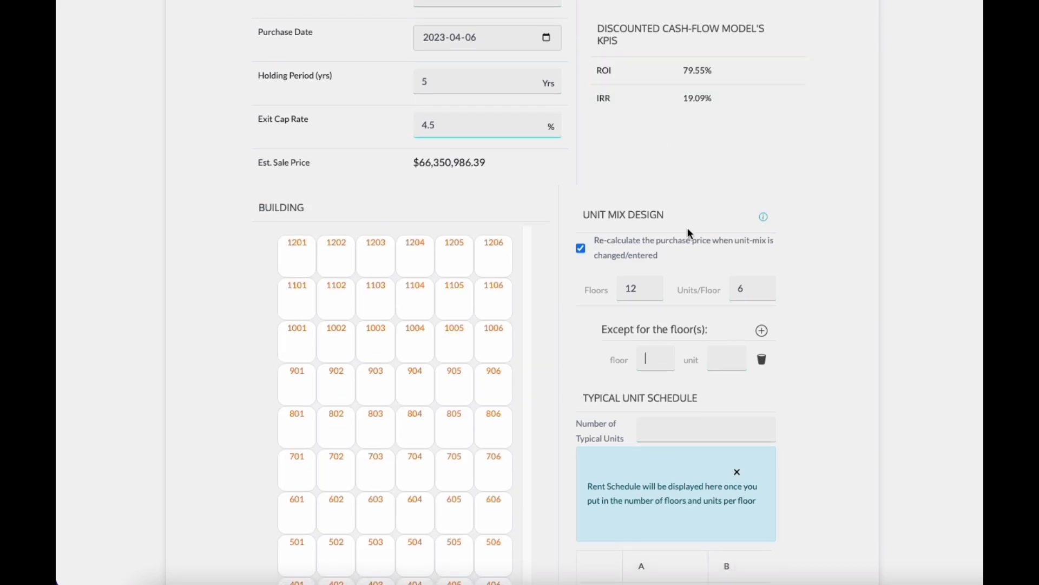
# Step: Review the updated KPIs and the generated building unit grid
pyautogui.scroll(2, 584, 211)
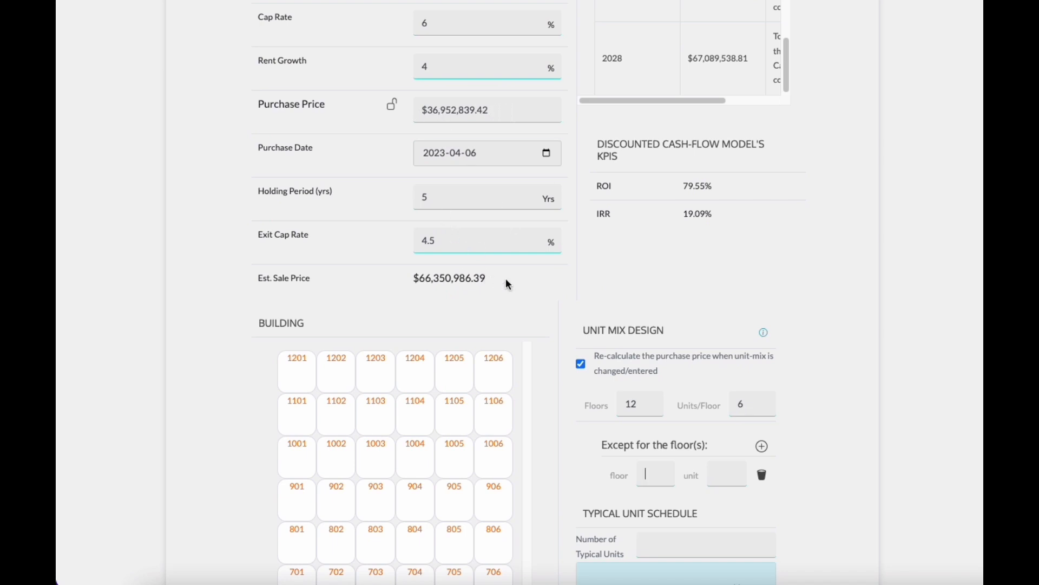
pyautogui.click(655, 262)
pyautogui.scroll(-2, 655, 262)
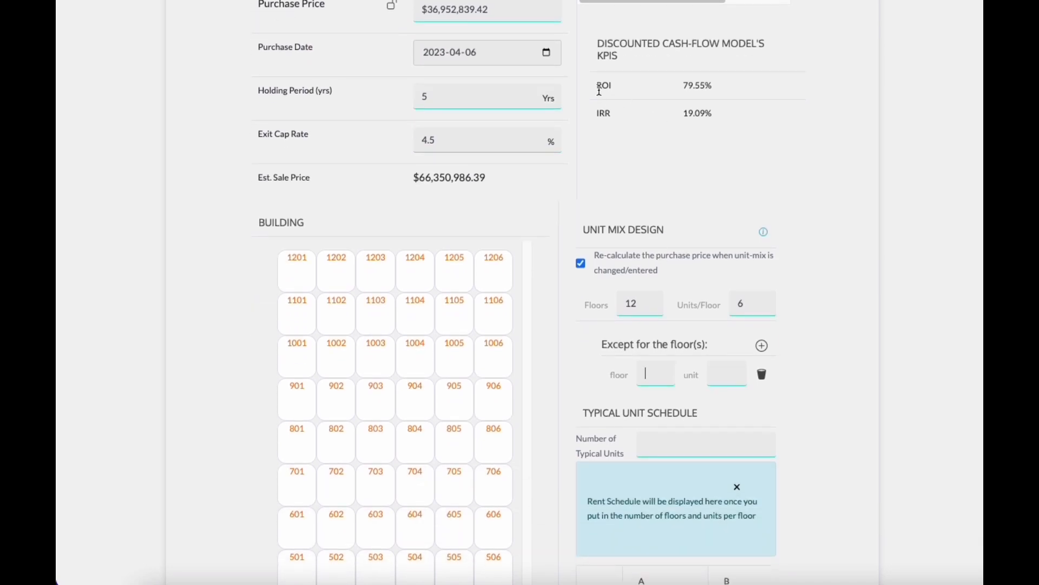
pyautogui.scroll(-2, 666, 184)
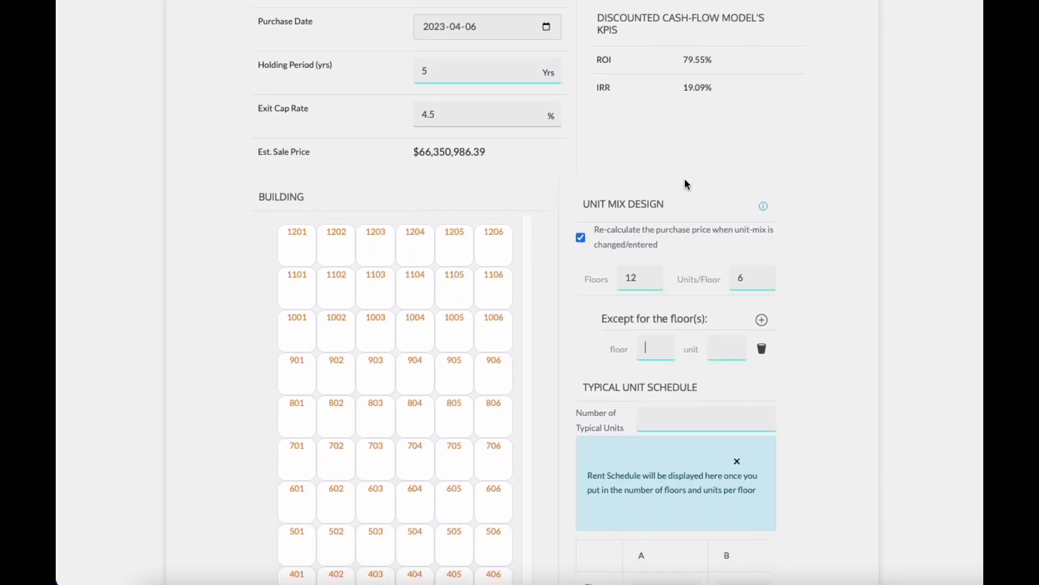
pyautogui.scroll(-1, 694, 174)
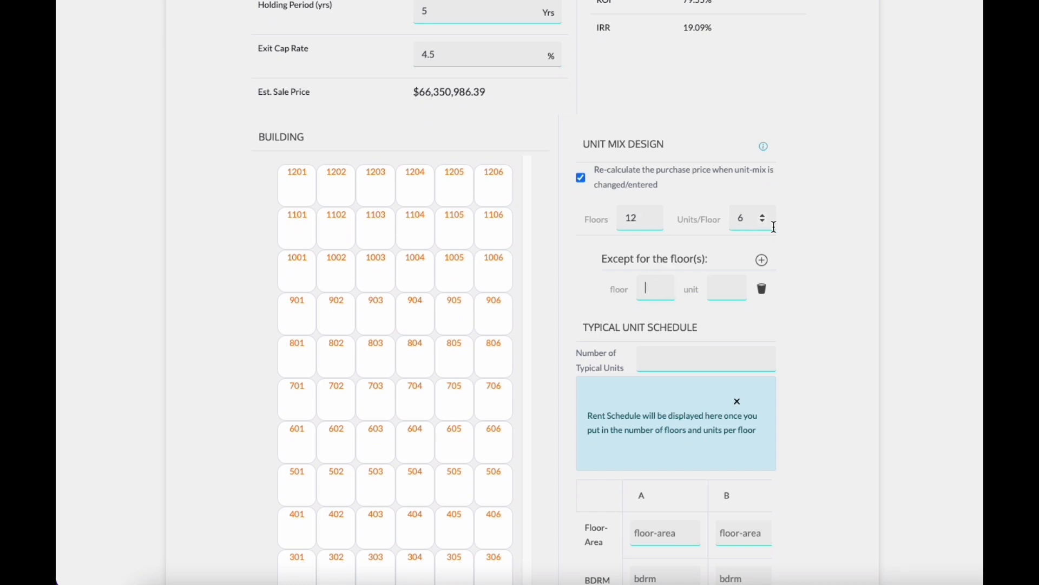
# Step: Add floor exceptions: 2 units on floor 12 and 4 units on floor 11
pyautogui.click(730, 284)
pyautogui.click(764, 262)
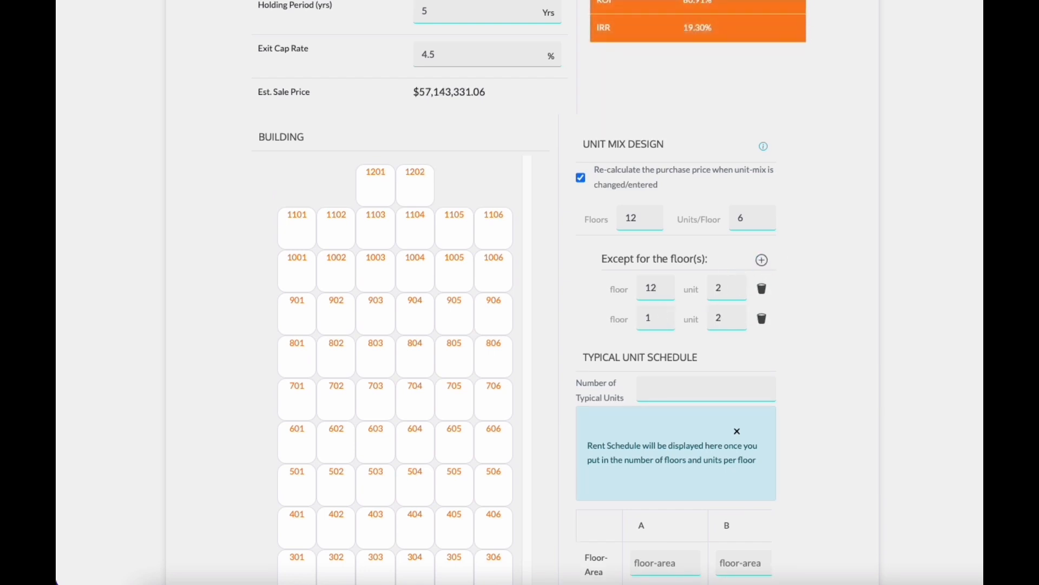
pyautogui.press('BackSpace')
pyautogui.write('1')
pyautogui.press('Tab')
pyautogui.write('4')
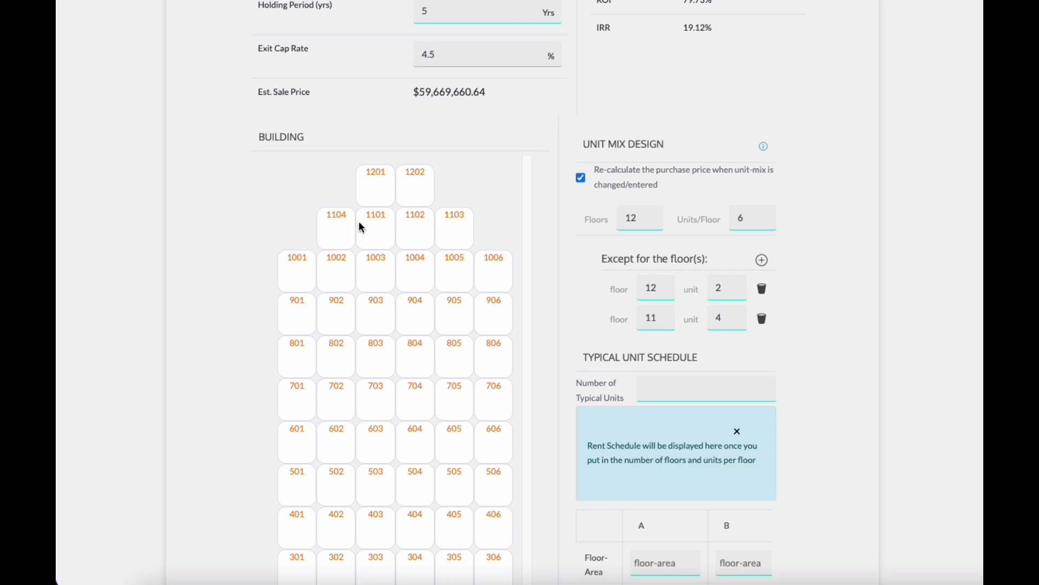
pyautogui.scroll(1, 403, 397)
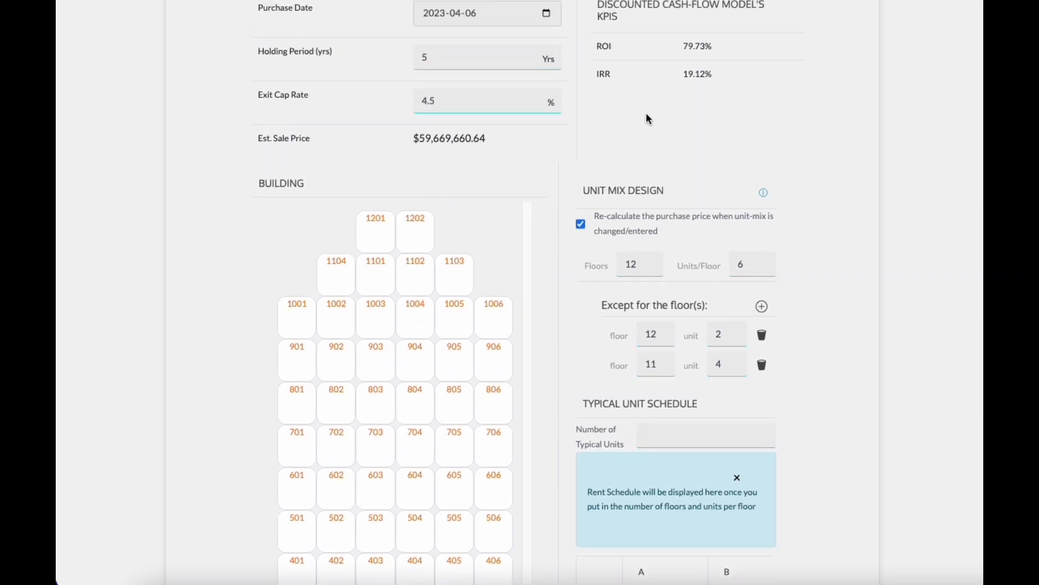
pyautogui.scroll(1, 649, 124)
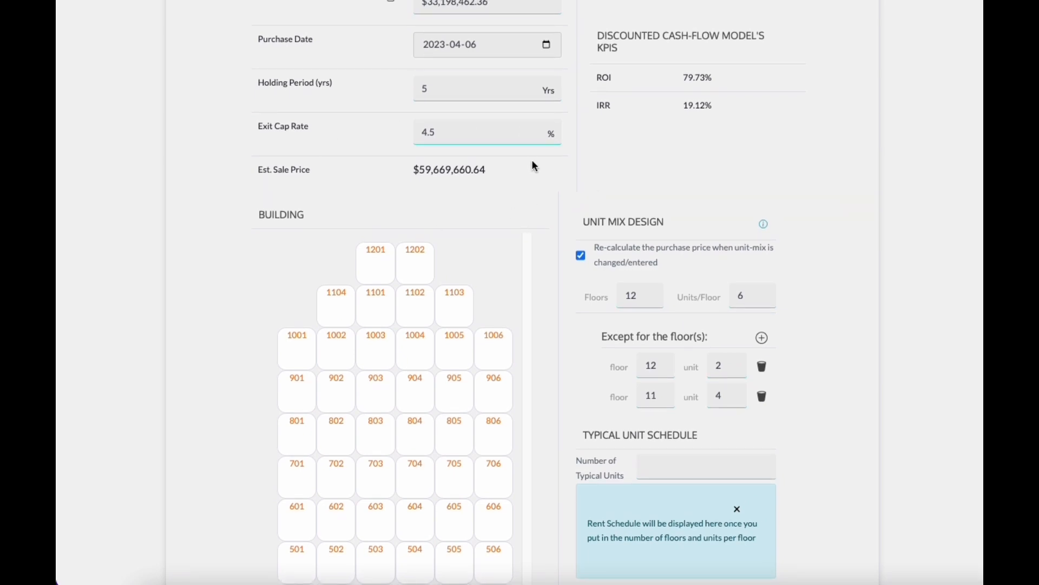
# Step: Set the number of typical units in the typical unit schedule to 3
pyautogui.scroll(-1, 811, 346)
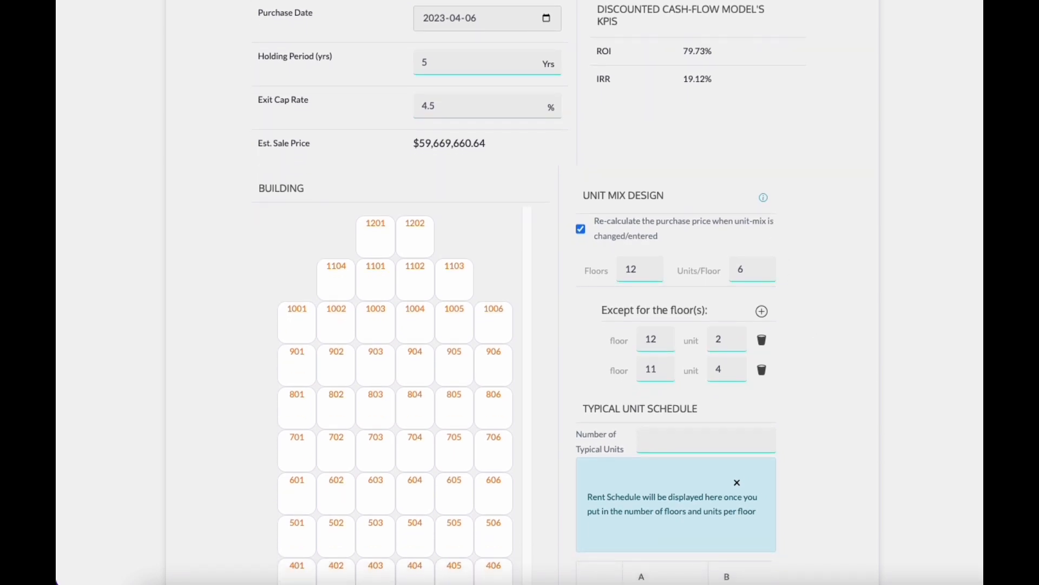
pyautogui.scroll(-10, 866, 309)
pyautogui.scroll(2, 866, 309)
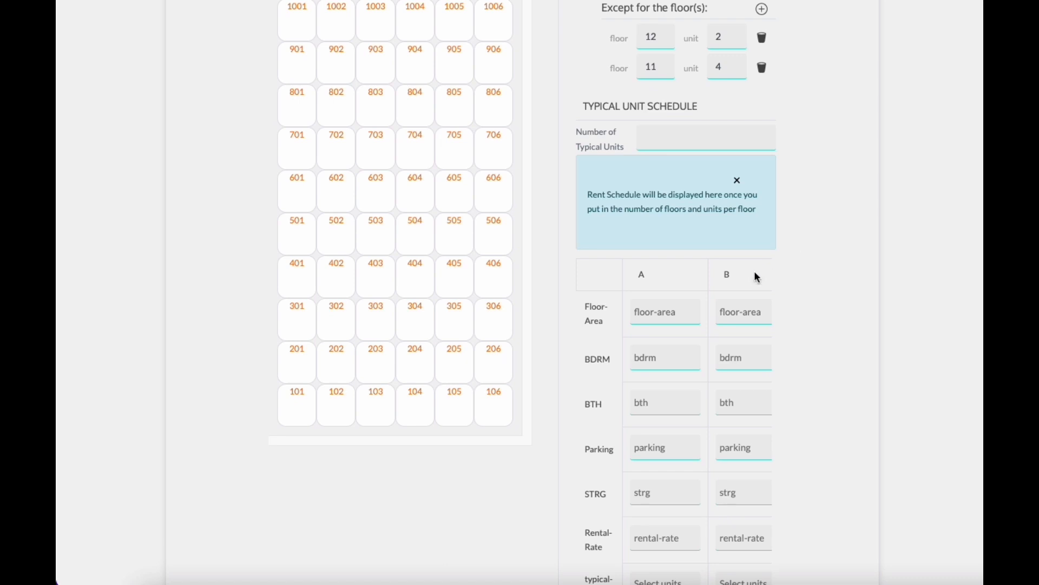
pyautogui.scroll(2, 810, 299)
pyautogui.scroll(-3, 810, 299)
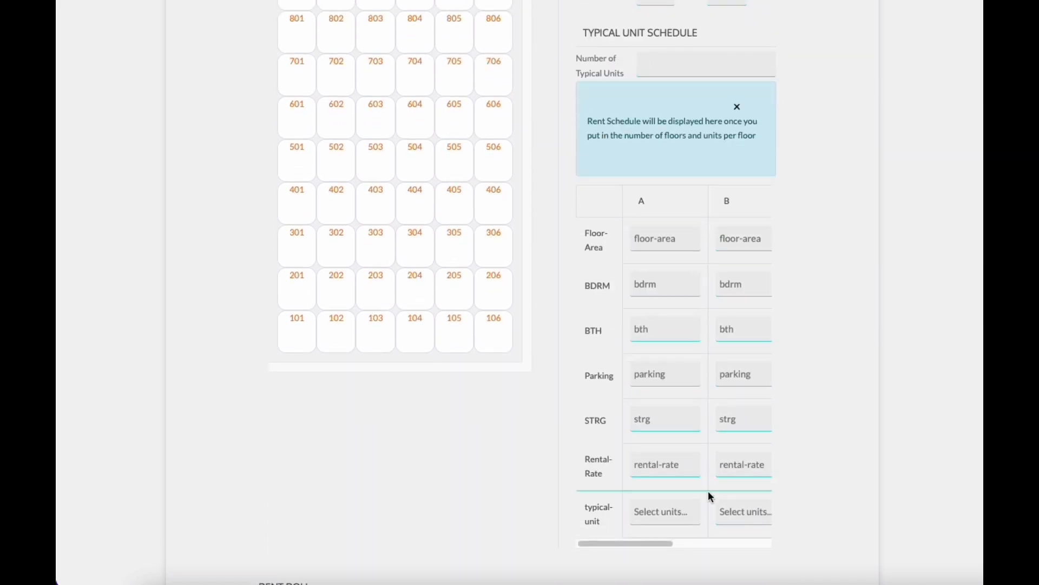
pyautogui.moveTo(651, 543)
pyautogui.mouseDown()
pyautogui.moveTo(752, 548)
pyautogui.moveTo(653, 544)
pyautogui.mouseUp()
pyautogui.click(715, 67)
pyautogui.write('3')
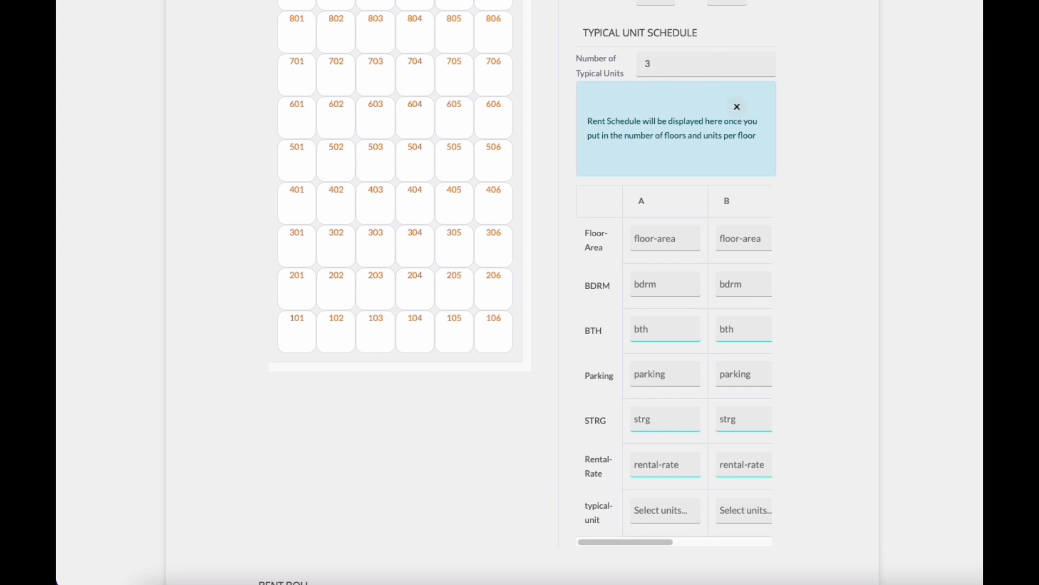
# Step: Enter floor areas of 900, 750 and 500 and bedroom counts of 3, 2 and 1 for unit types A, B and C
pyautogui.click(727, 139)
pyautogui.moveTo(610, 153); pyautogui.dragTo(671, 153)
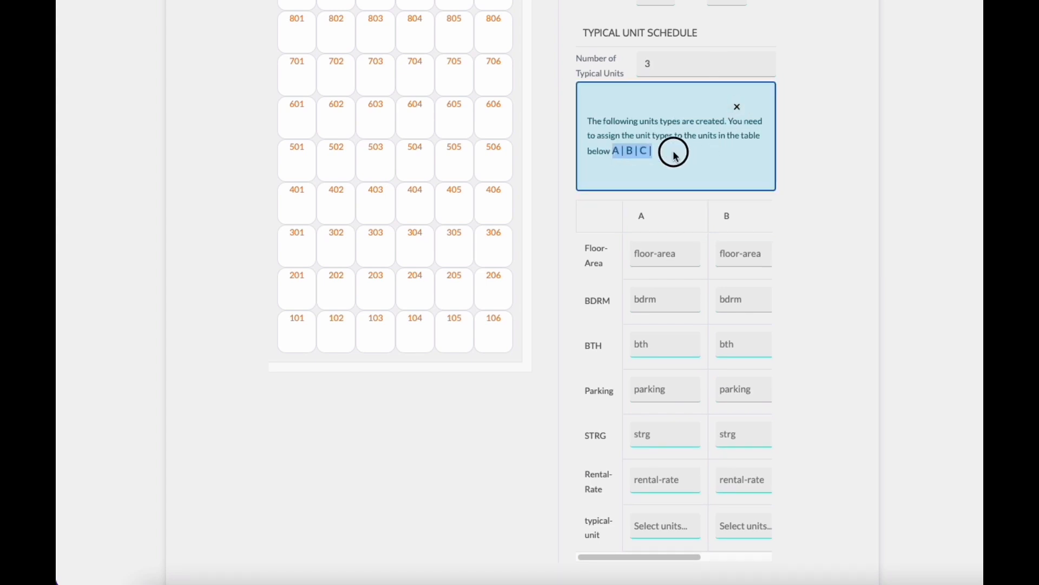
pyautogui.moveTo(678, 557)
pyautogui.mouseDown()
pyautogui.moveTo(706, 557)
pyautogui.moveTo(677, 557)
pyautogui.mouseUp()
pyautogui.click(653, 251)
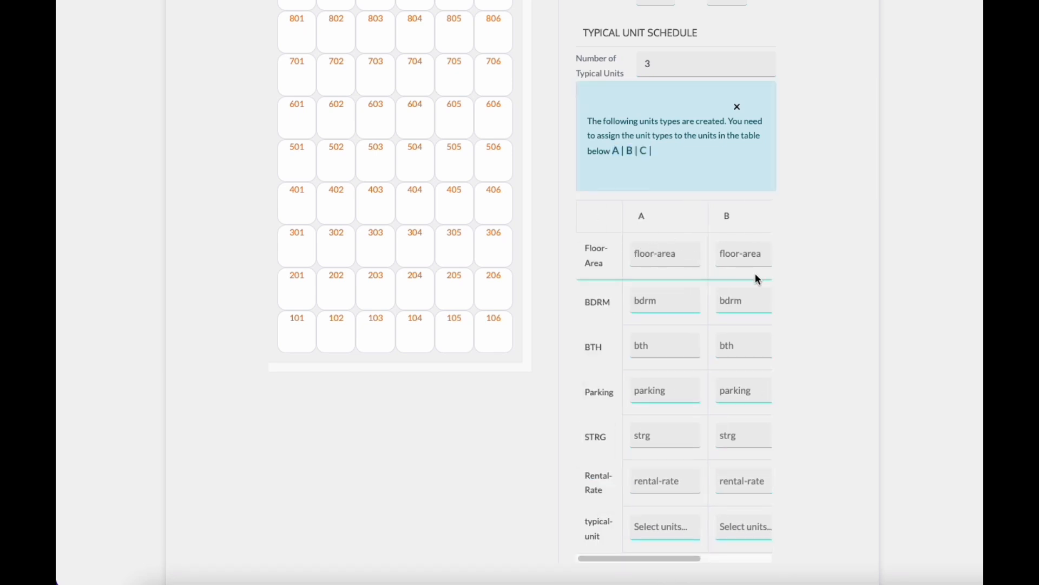
pyautogui.write('900')
pyautogui.press('Tab')
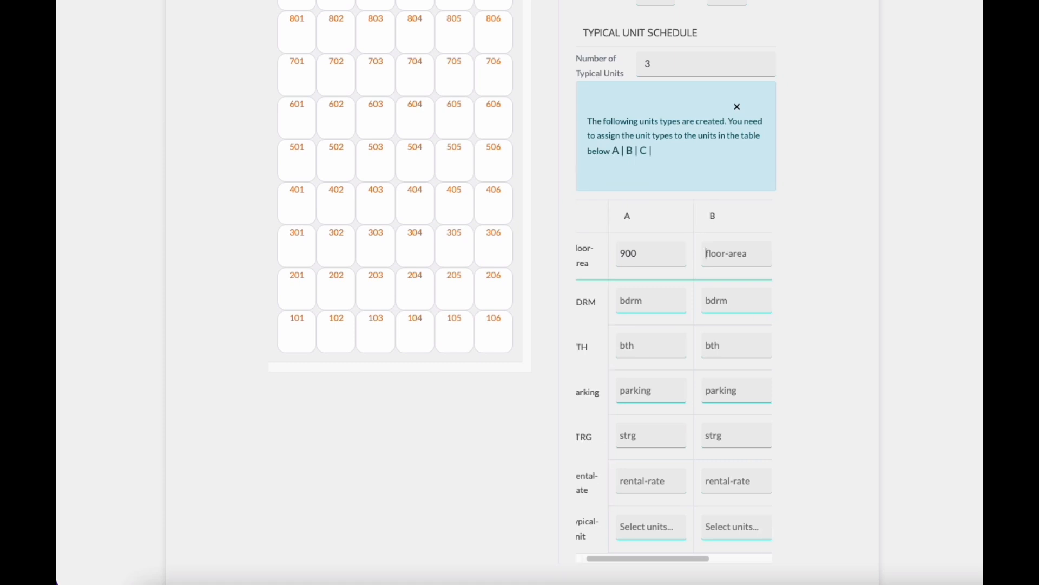
pyautogui.write('750')
pyautogui.press('Tab')
pyautogui.write('500')
pyautogui.press('Tab')
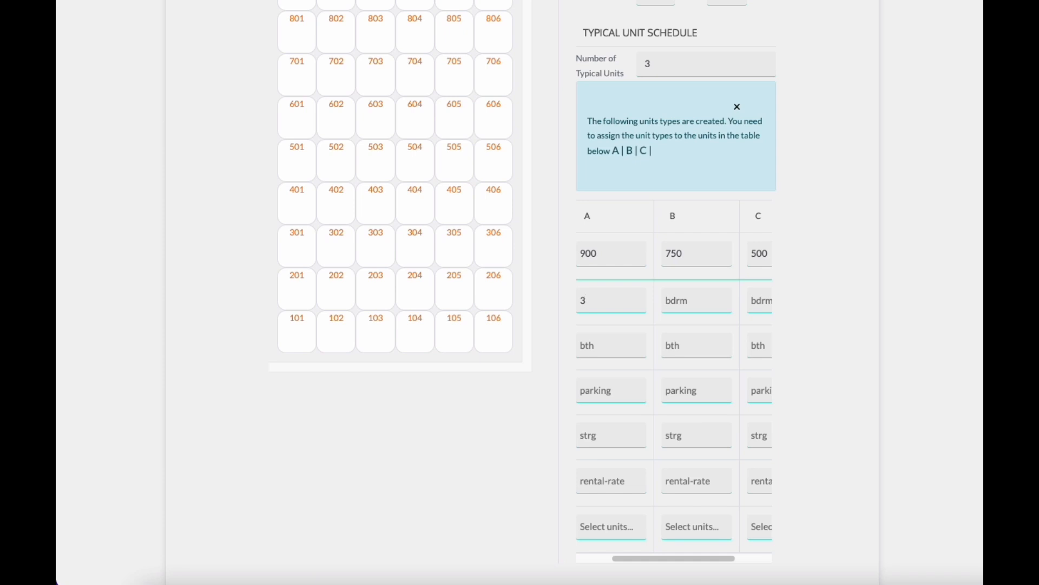
pyautogui.press('Tab')
pyautogui.write('2')
pyautogui.press('Tab')
pyautogui.press('Tab')
pyautogui.moveTo(728, 563); pyautogui.dragTo(649, 565)
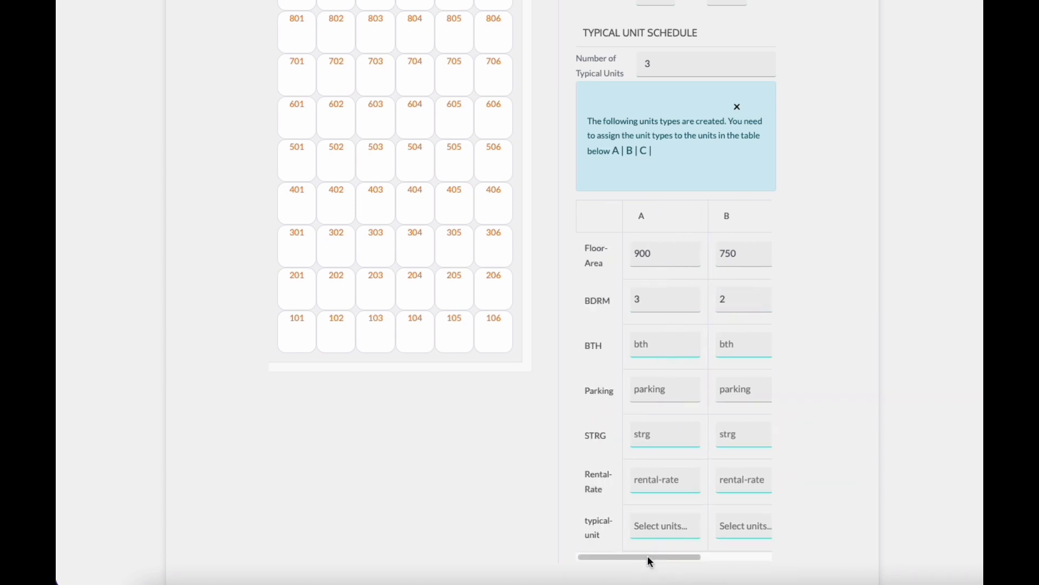
# Step: Set the rental rates of unit types A, B and C to 4, 4.2 and 4.4
pyautogui.click(661, 478)
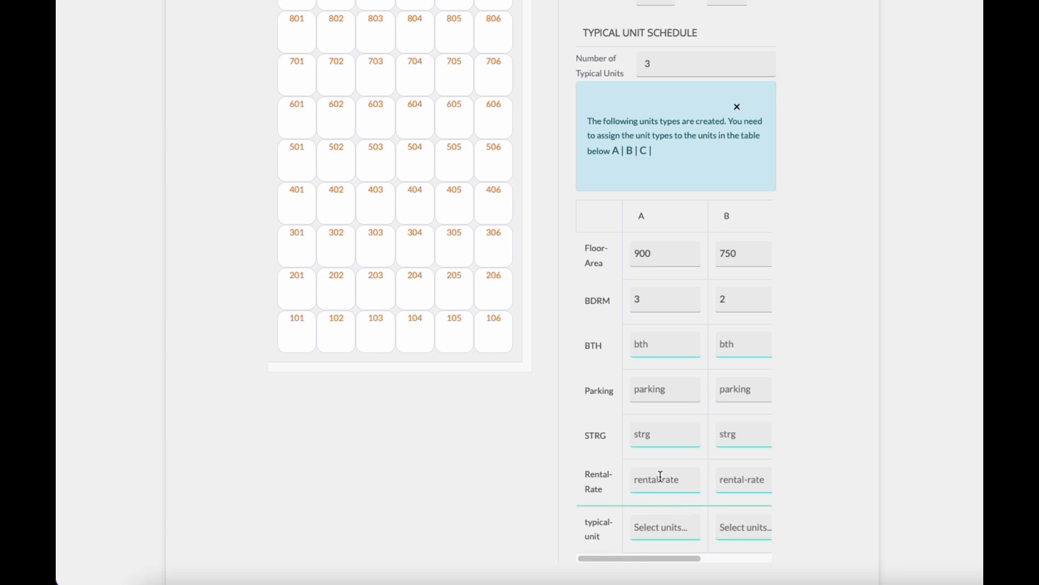
pyautogui.write('4')
pyautogui.press('Tab')
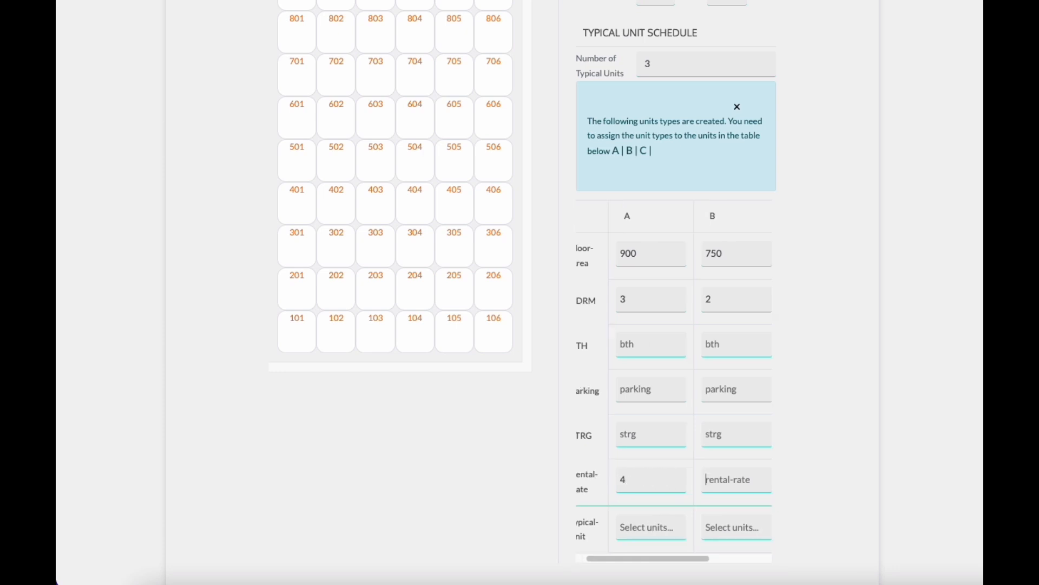
pyautogui.write('4.2')
pyautogui.press('Tab')
pyautogui.write('4.4')
pyautogui.press('Tab')
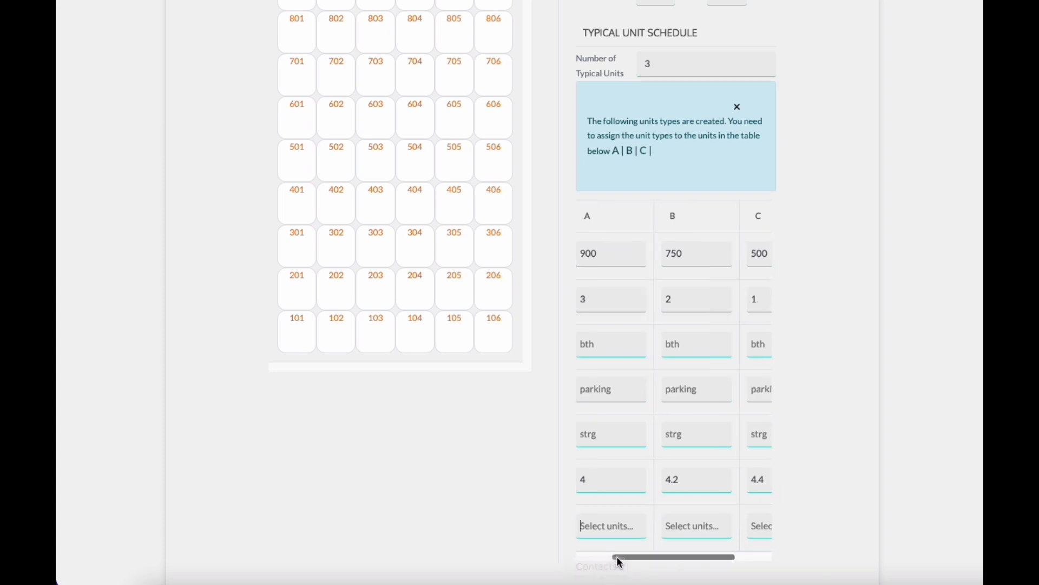
pyautogui.moveTo(614, 558); pyautogui.dragTo(601, 557)
# Step: Assign Unit 01 and Unit 06 as the typical units for type A
pyautogui.click(661, 527)
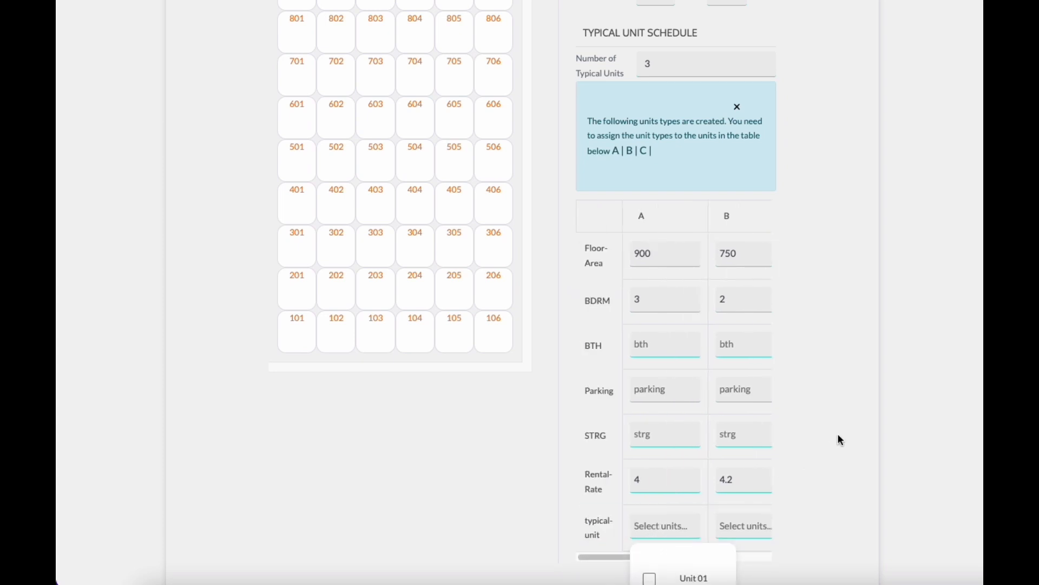
pyautogui.scroll(-5, 839, 428)
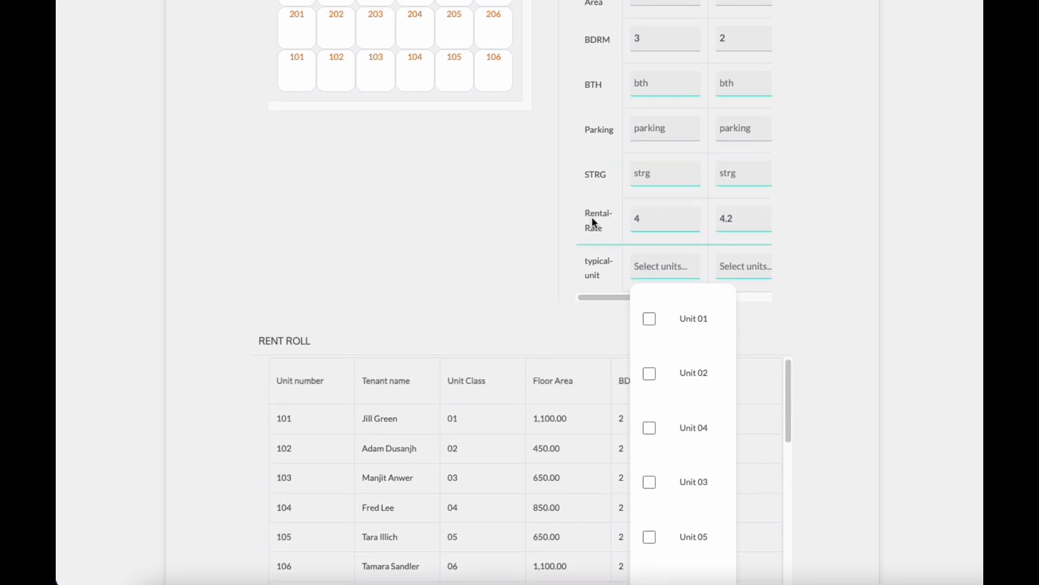
pyautogui.scroll(-1, 525, 230)
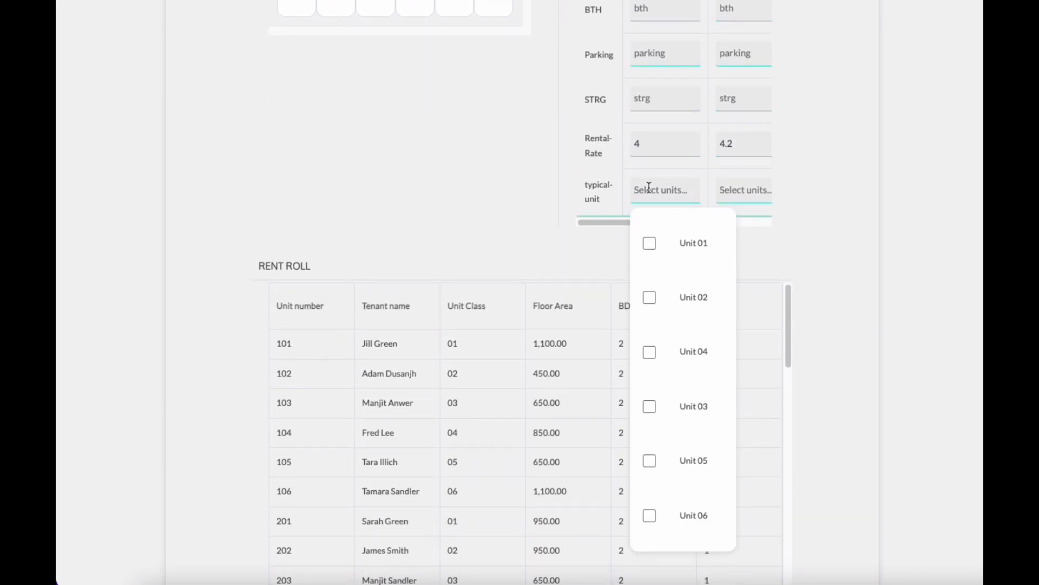
pyautogui.click(649, 243)
pyautogui.click(650, 493)
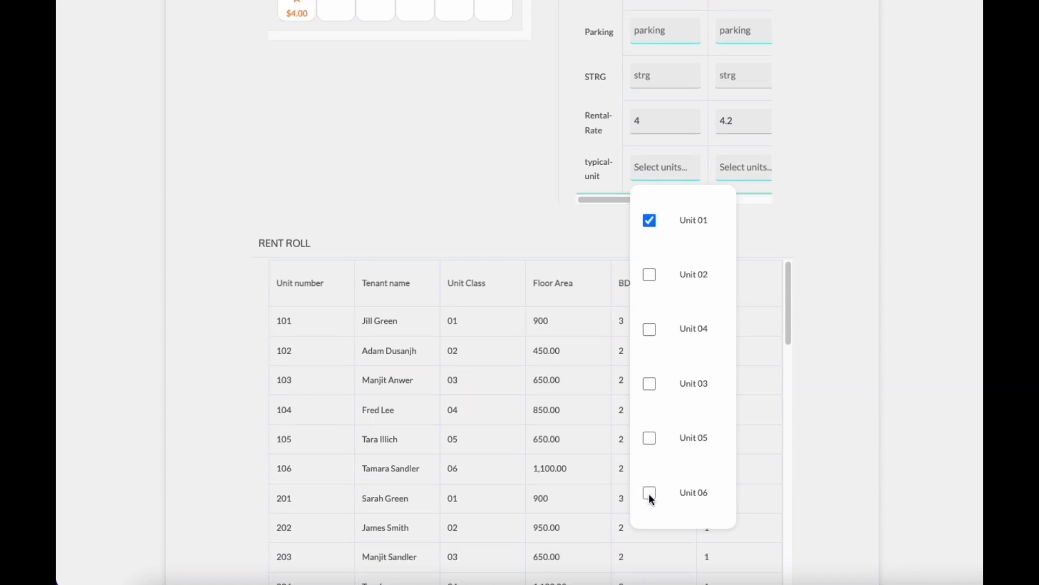
# Step: Assign Unit 02 and Unit 05 as the typical units for type C
pyautogui.hscroll(2, 758, 193)
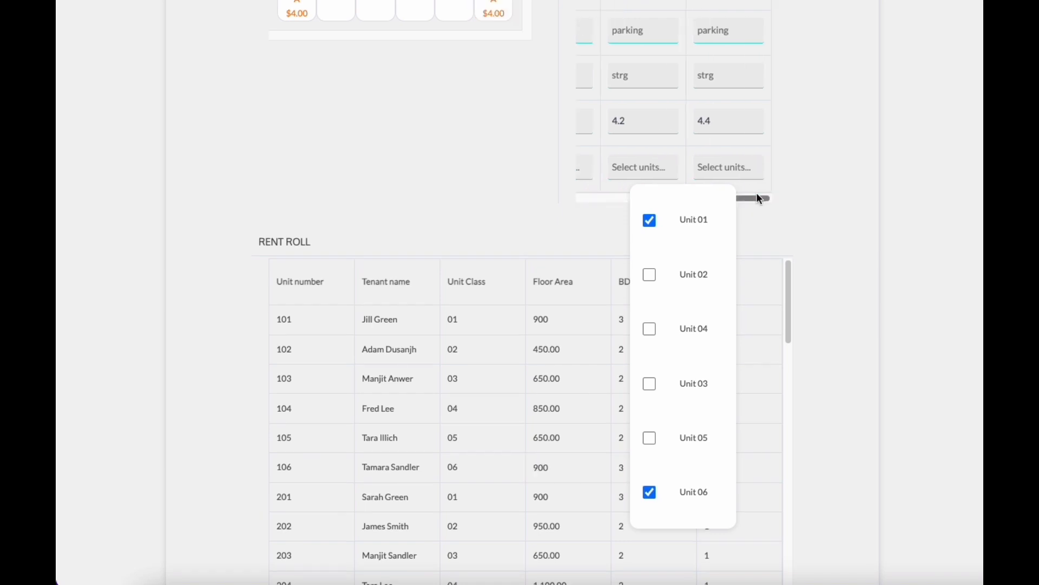
pyautogui.click(742, 167)
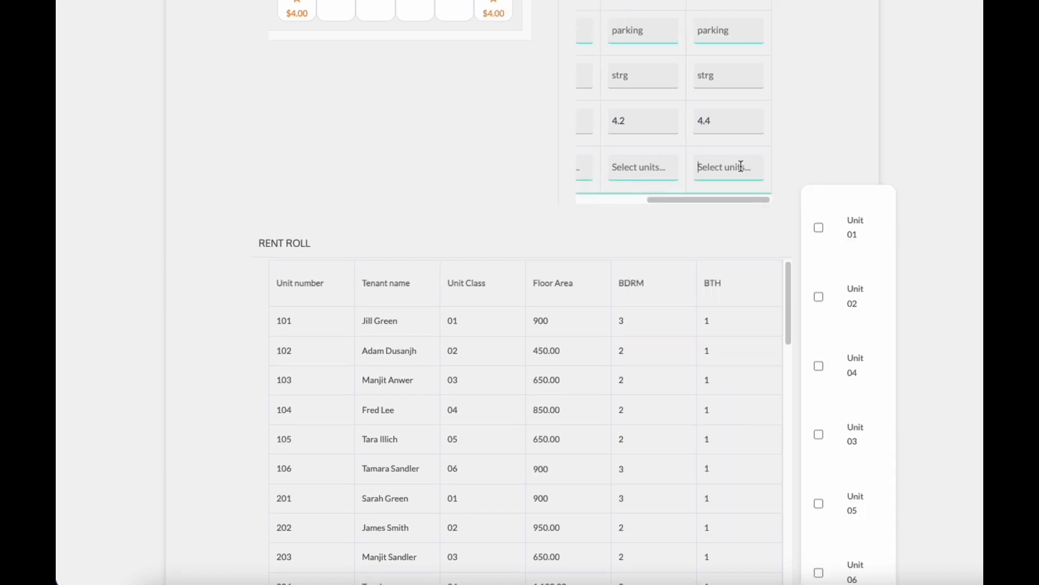
pyautogui.click(820, 297)
pyautogui.click(819, 504)
# Step: Assign Unit 04 and Unit 03 as the typical units for type B
pyautogui.click(644, 169)
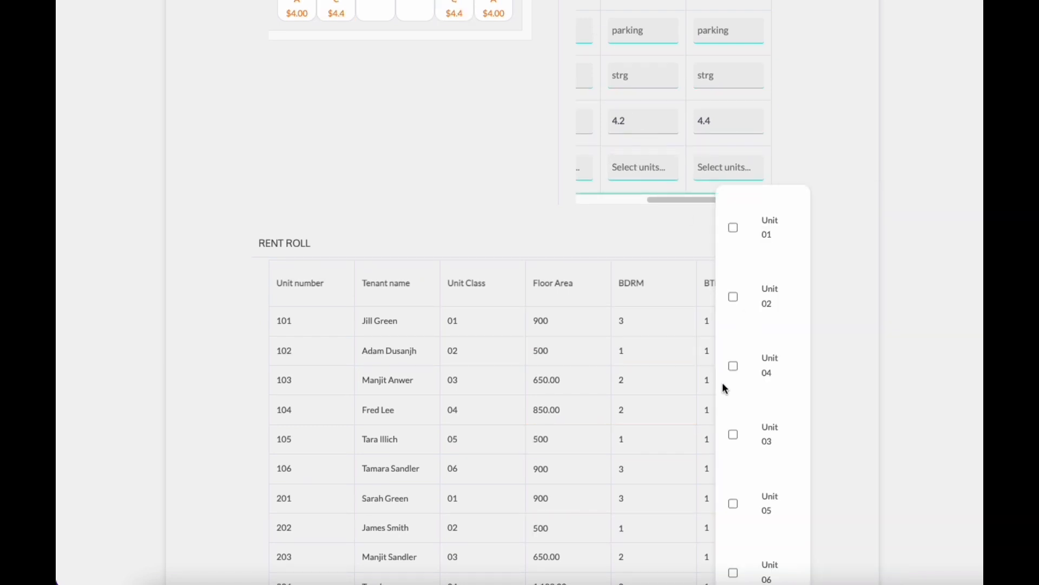
pyautogui.click(734, 368)
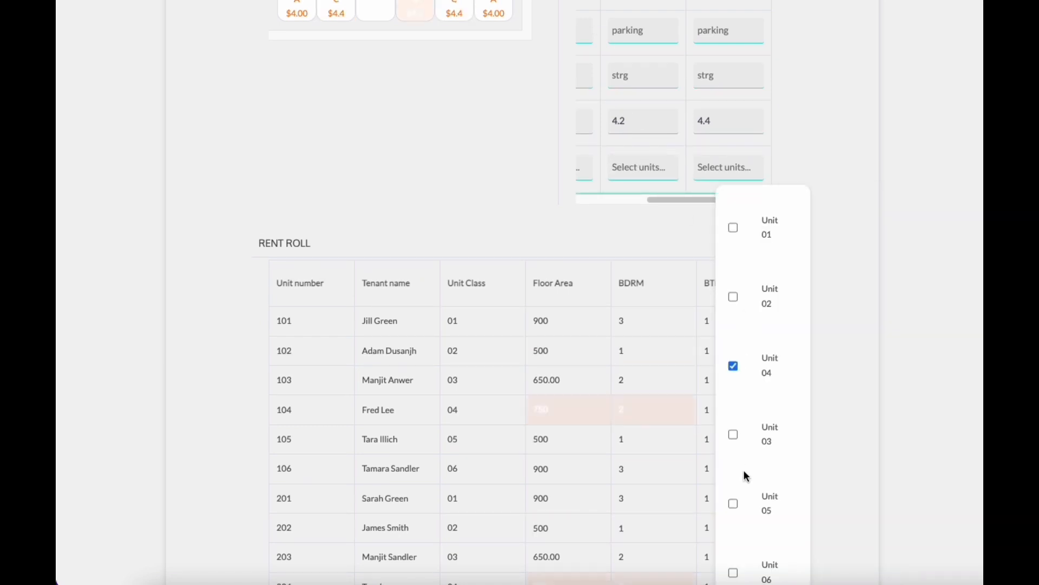
pyautogui.click(734, 436)
pyautogui.click(505, 173)
# Step: Review the building grid's unit types and rental rates after the assignment
pyautogui.scroll(-1, 501, 174)
pyautogui.scroll(5, 503, 206)
pyautogui.scroll(-7, 522, 252)
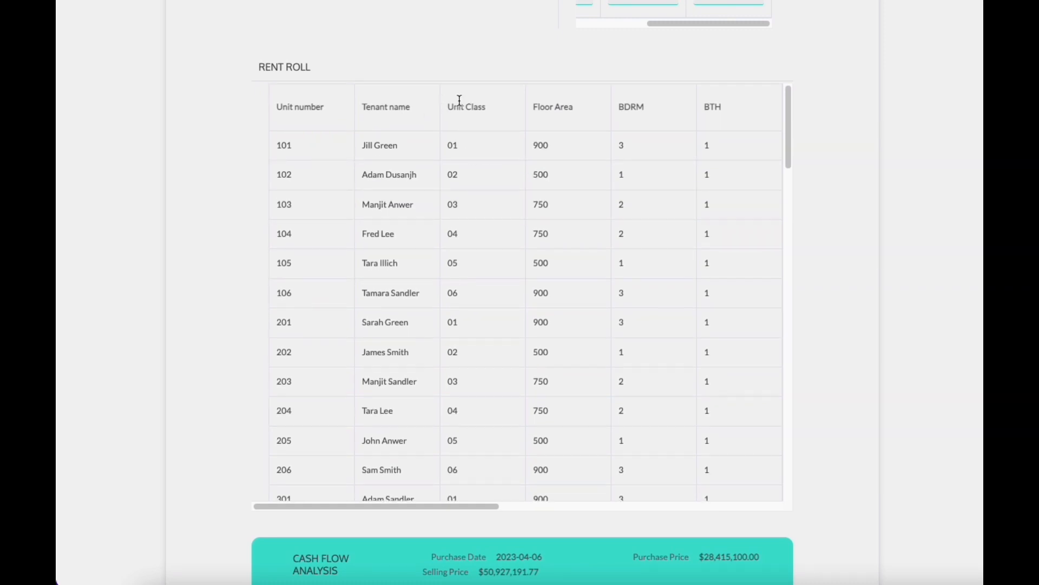
pyautogui.scroll(-1, 474, 65)
pyautogui.scroll(10, 473, 67)
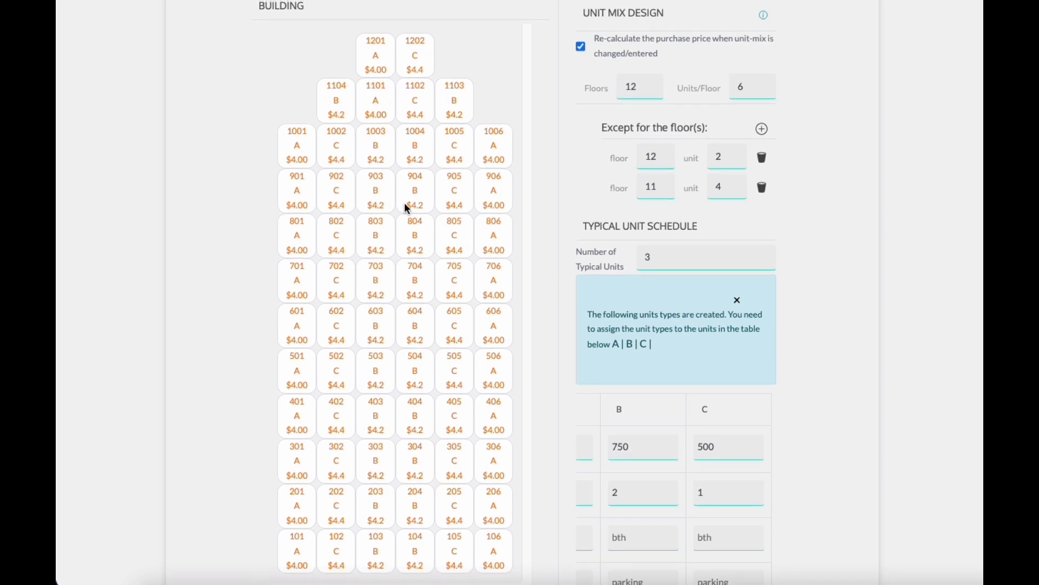
pyautogui.doubleClick(415, 205)
pyautogui.moveTo(407, 190); pyautogui.dragTo(425, 174)
pyautogui.click(448, 236)
# Step: Browse the rent roll table's columns for floor area, bedrooms, rental rate and rental amount
pyautogui.scroll(-1, 838, 301)
pyautogui.scroll(-10, 836, 297)
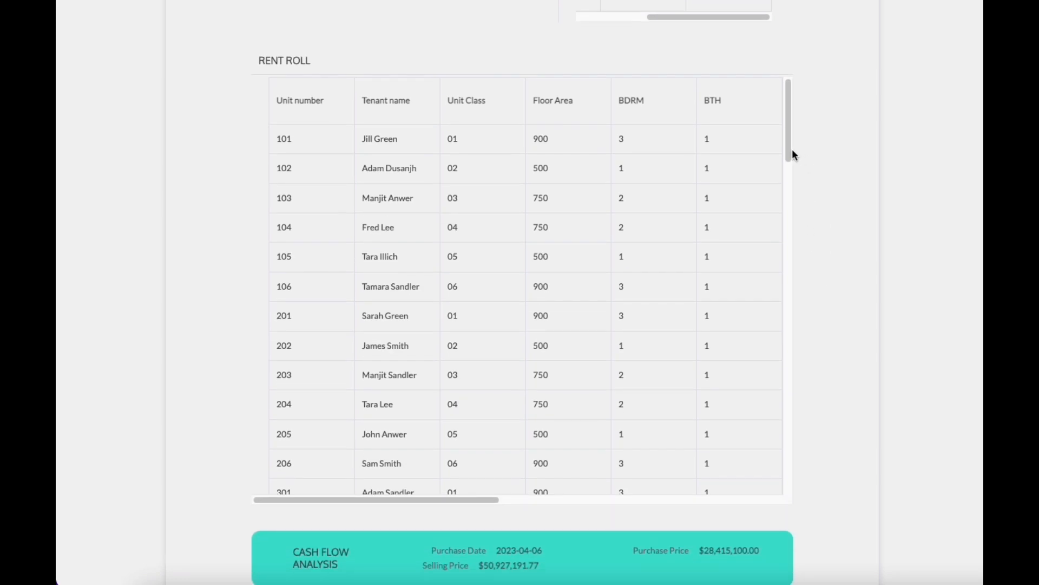
pyautogui.moveTo(460, 502); pyautogui.dragTo(703, 514)
pyautogui.moveTo(379, 146)
pyautogui.mouseDown()
pyautogui.moveTo(378, 226)
pyautogui.moveTo(386, 151)
pyautogui.mouseUp()
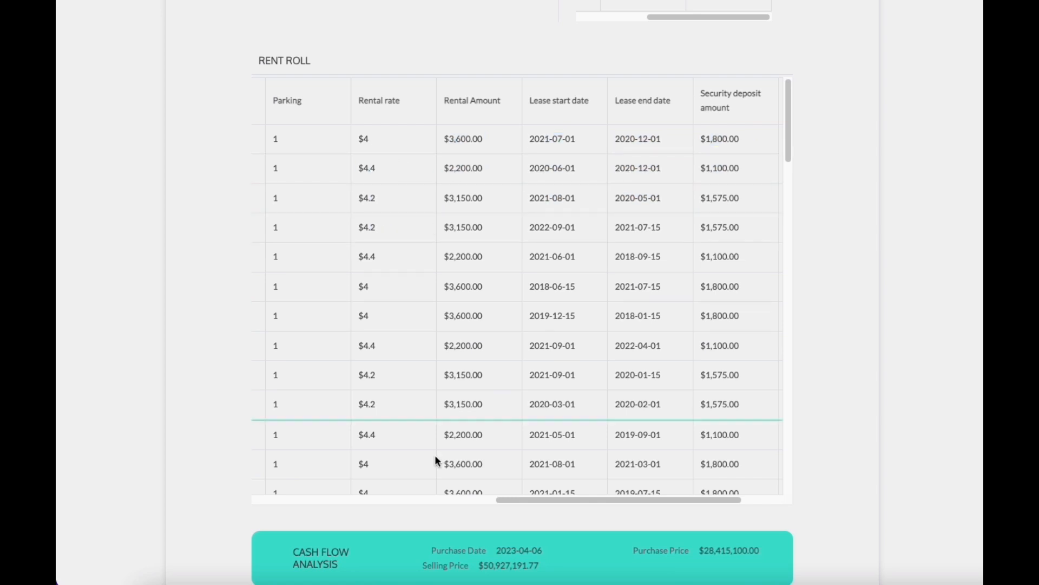
pyautogui.moveTo(590, 502); pyautogui.dragTo(464, 500)
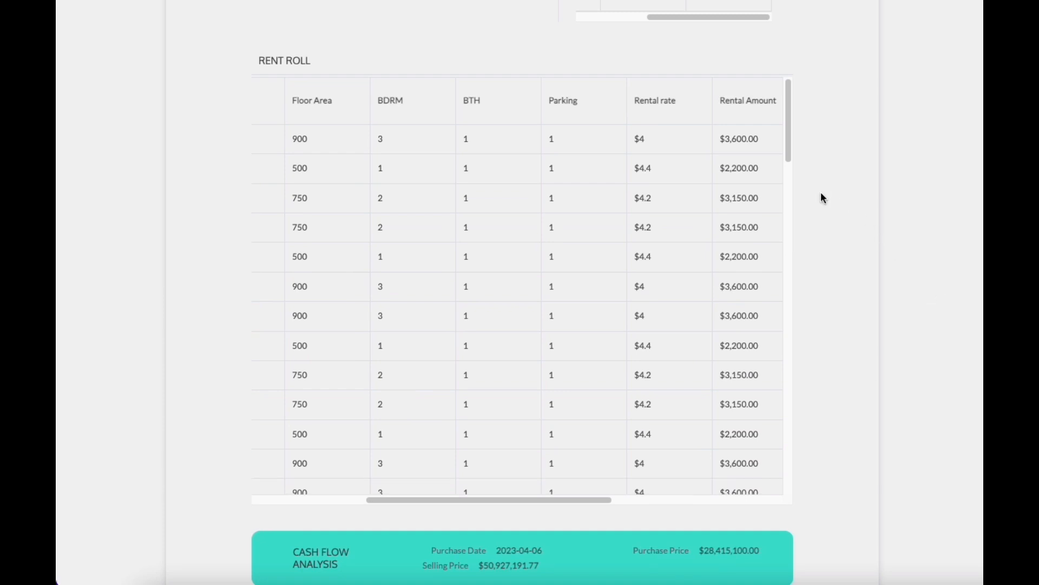
pyautogui.moveTo(788, 134); pyautogui.dragTo(833, 390)
# Step: Examine the monthly cash flow analysis table with rents, expenses and NOI
pyautogui.scroll(10, 837, 378)
pyautogui.scroll(1, 832, 372)
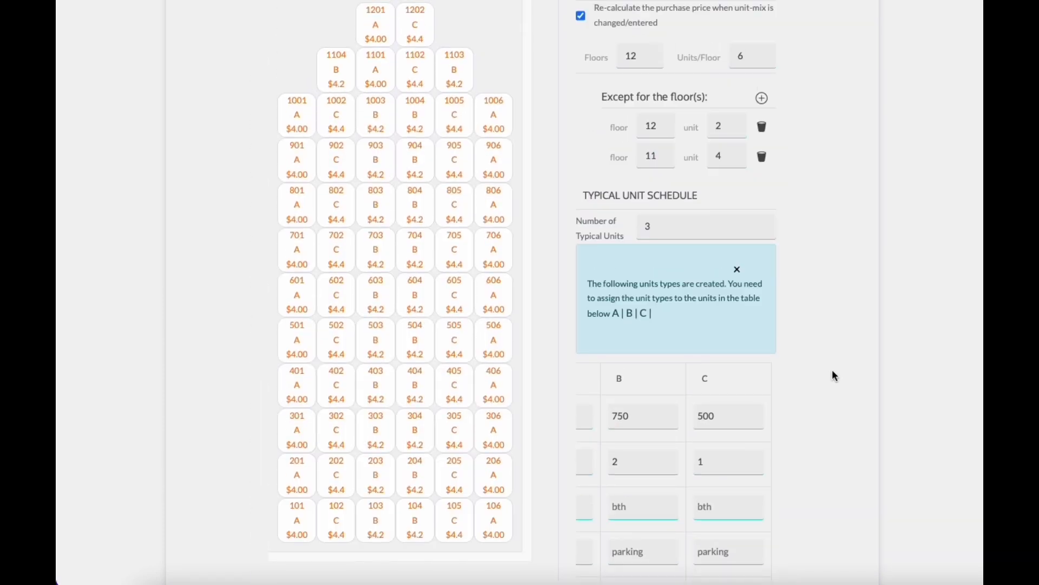
pyautogui.scroll(-15, 843, 356)
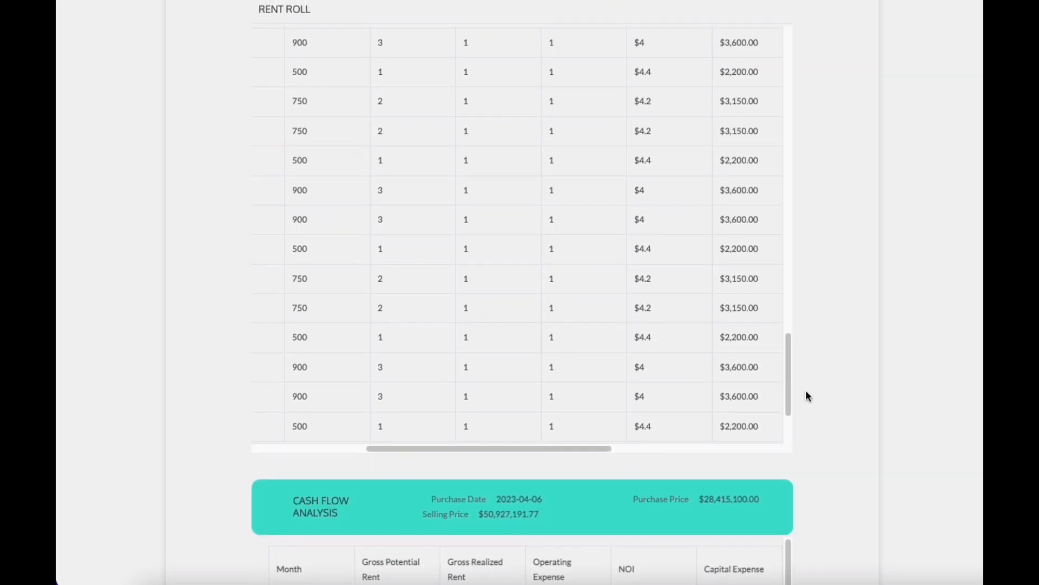
pyautogui.scroll(-7, 828, 381)
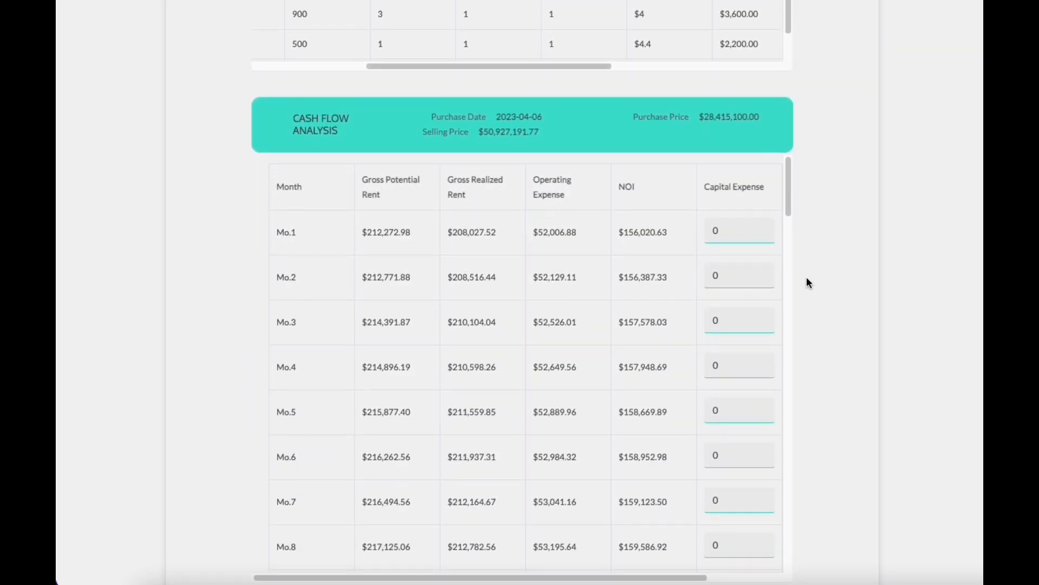
pyautogui.scroll(-1, 850, 256)
pyautogui.moveTo(790, 136); pyautogui.dragTo(797, 467)
pyautogui.moveTo(288, 482); pyautogui.dragTo(334, 477)
pyautogui.moveTo(789, 474); pyautogui.dragTo(786, 93)
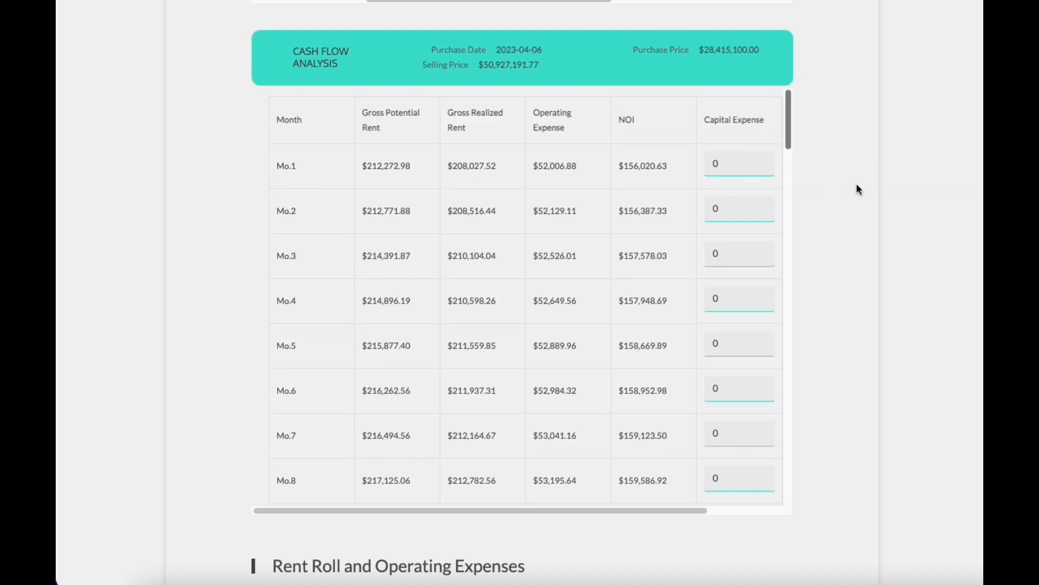
# Step: Review the ROI, IRR and estimated sale price figures
pyautogui.scroll(-1, 856, 190)
pyautogui.scroll(15, 855, 192)
pyautogui.scroll(6, 856, 188)
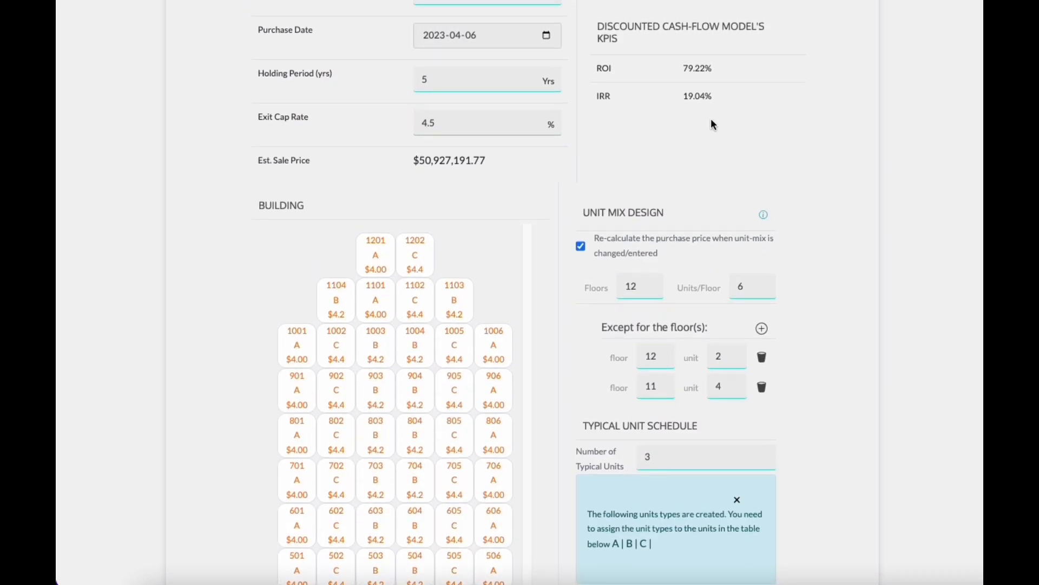
pyautogui.moveTo(724, 98); pyautogui.dragTo(684, 95)
pyautogui.click(793, 118)
pyautogui.moveTo(414, 166); pyautogui.dragTo(495, 160)
pyautogui.click(577, 157)
# Step: Enter a capital expense of 2000000 for month 1 in the cash flow analysis
pyautogui.scroll(-10, 837, 240)
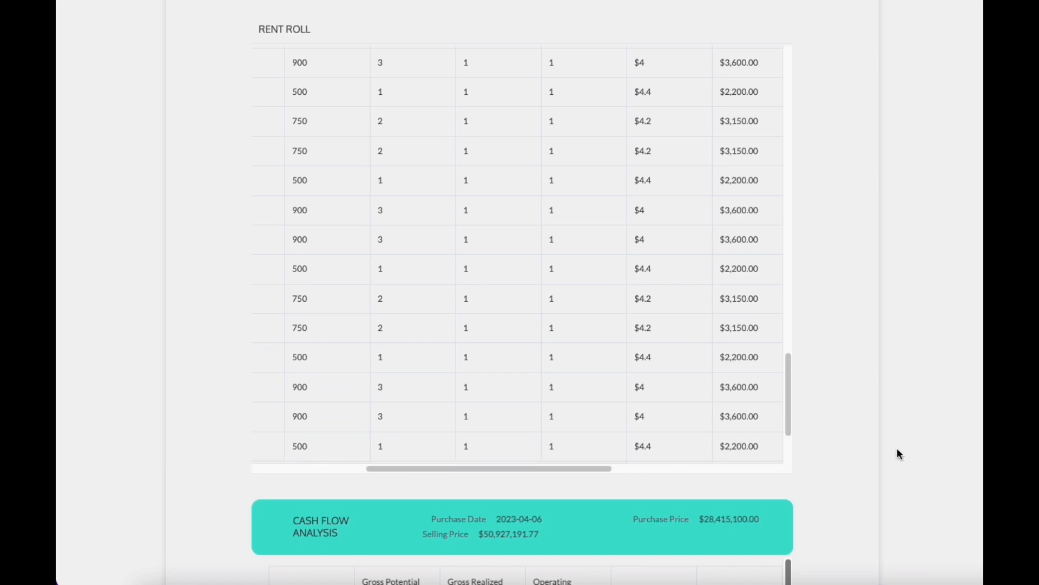
pyautogui.scroll(-5, 897, 447)
pyautogui.click(745, 331)
pyautogui.write('2000000')
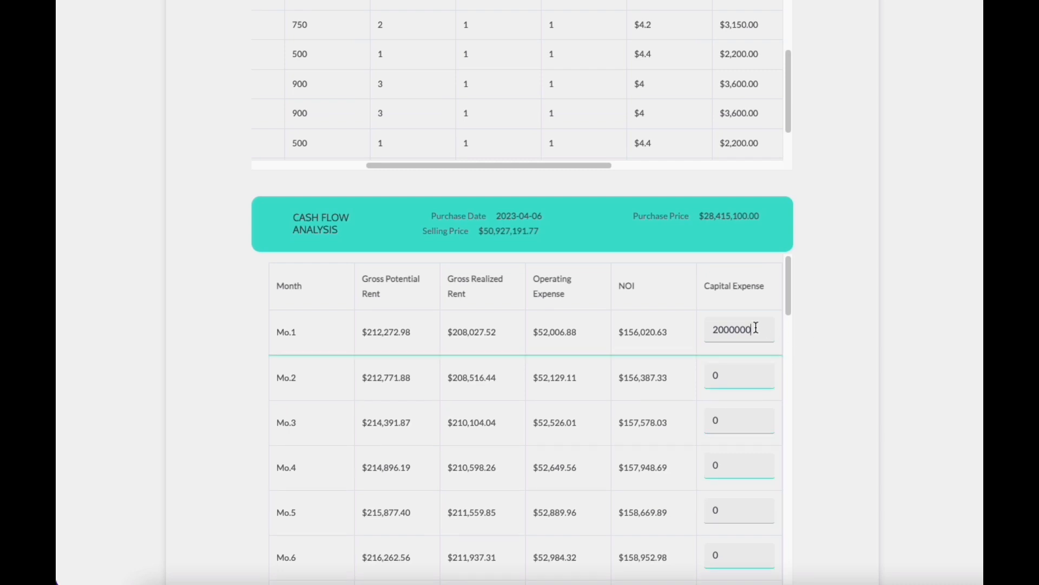
# Step: Review the recalculated ROI and IRR and the cash flow table after the capital expense
pyautogui.scroll(10, 832, 223)
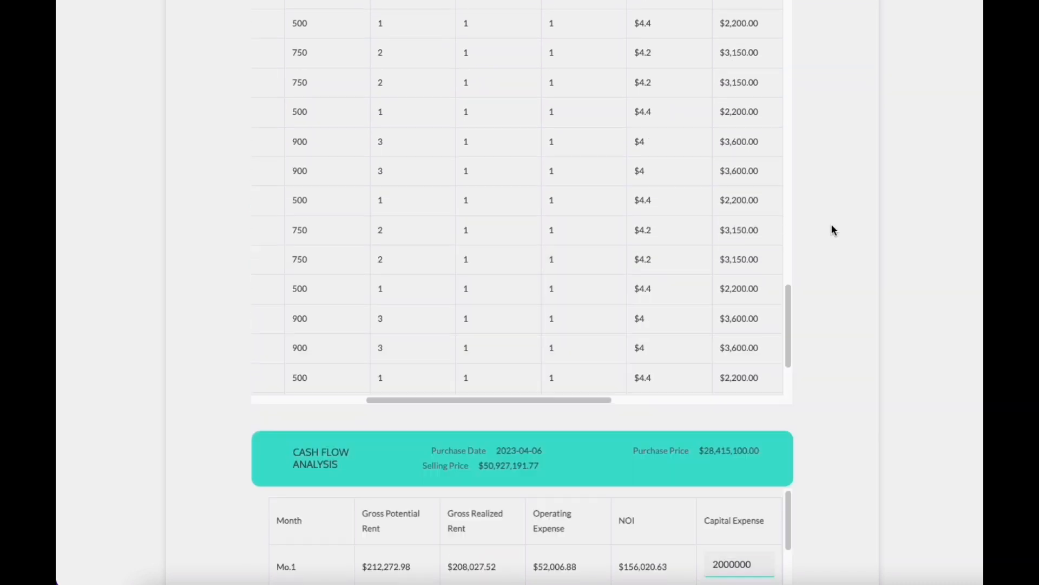
pyautogui.scroll(9, 833, 227)
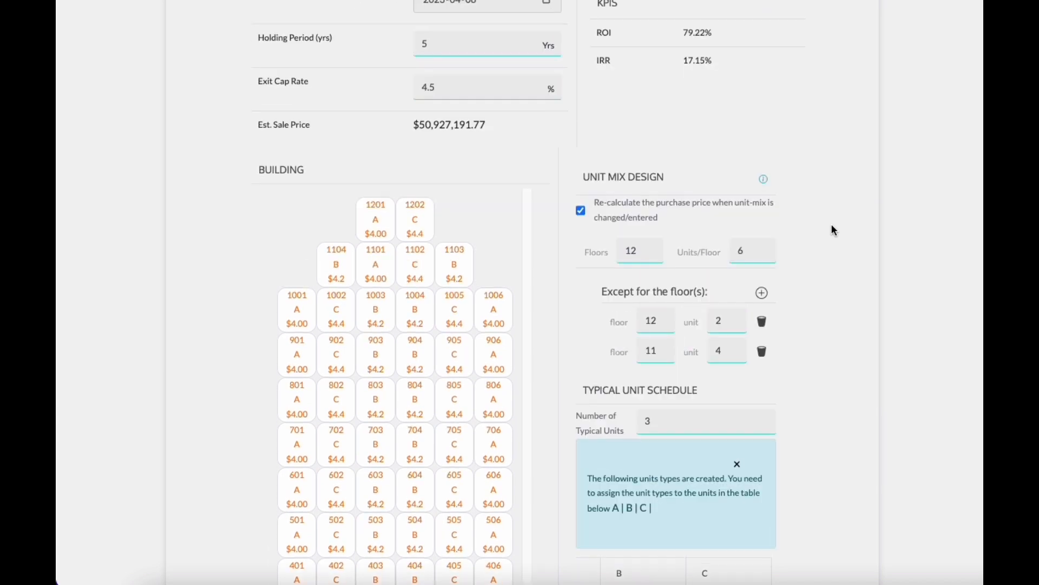
pyautogui.scroll(2, 834, 231)
pyautogui.moveTo(722, 198); pyautogui.dragTo(681, 198)
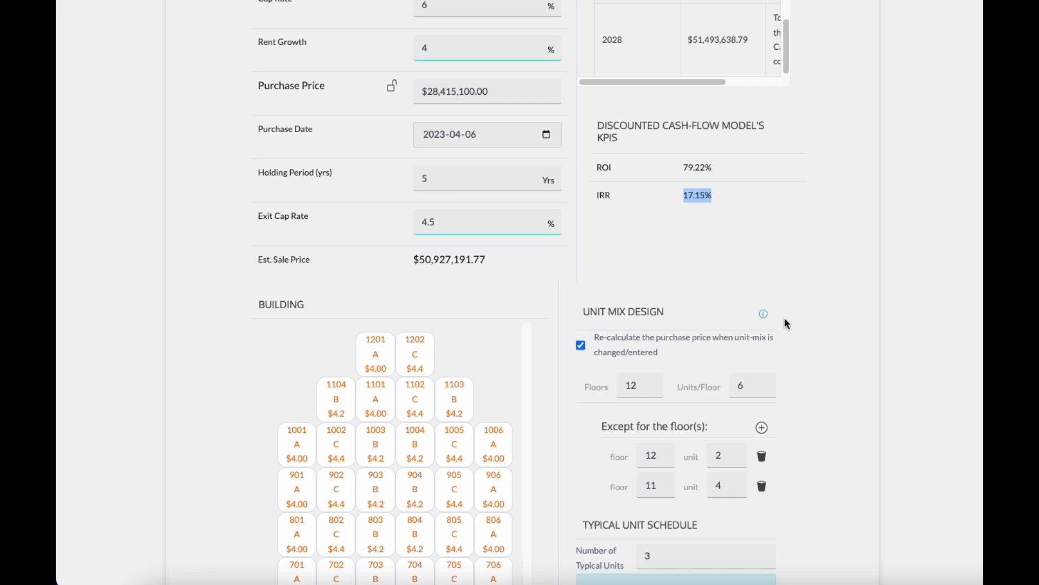
pyautogui.scroll(-5, 785, 323)
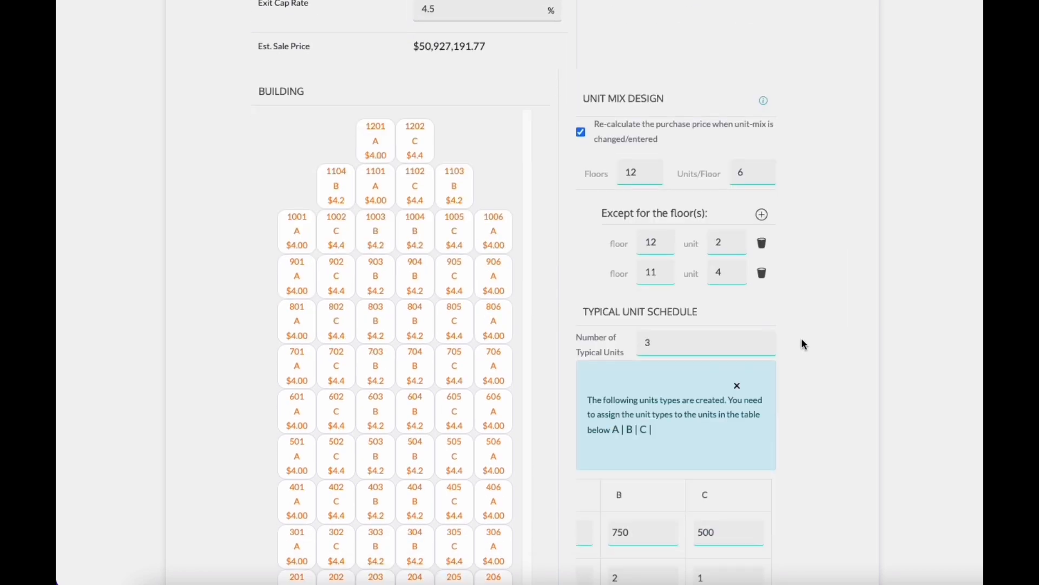
pyautogui.scroll(-10, 801, 339)
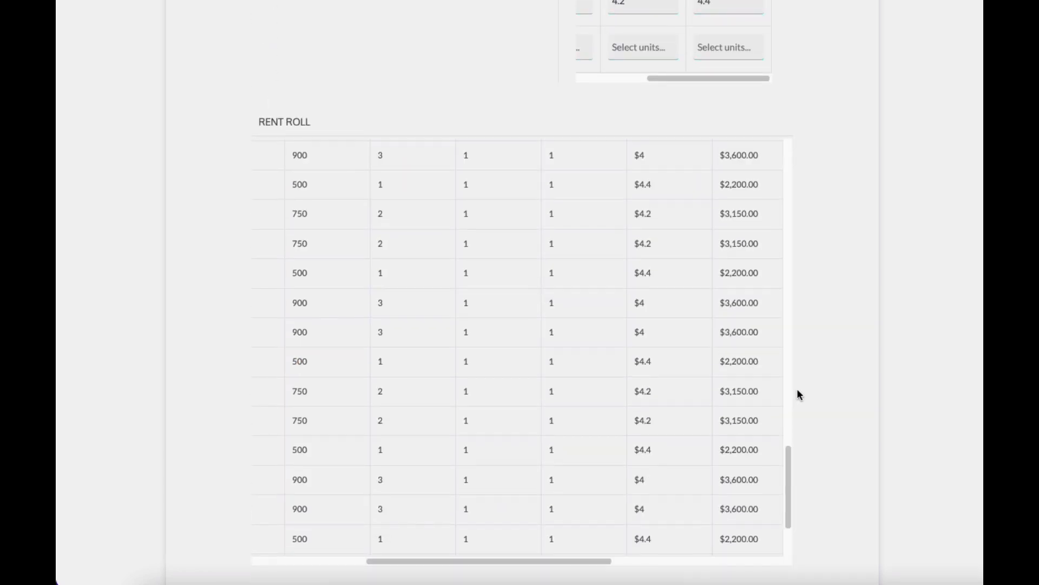
pyautogui.scroll(-10, 795, 394)
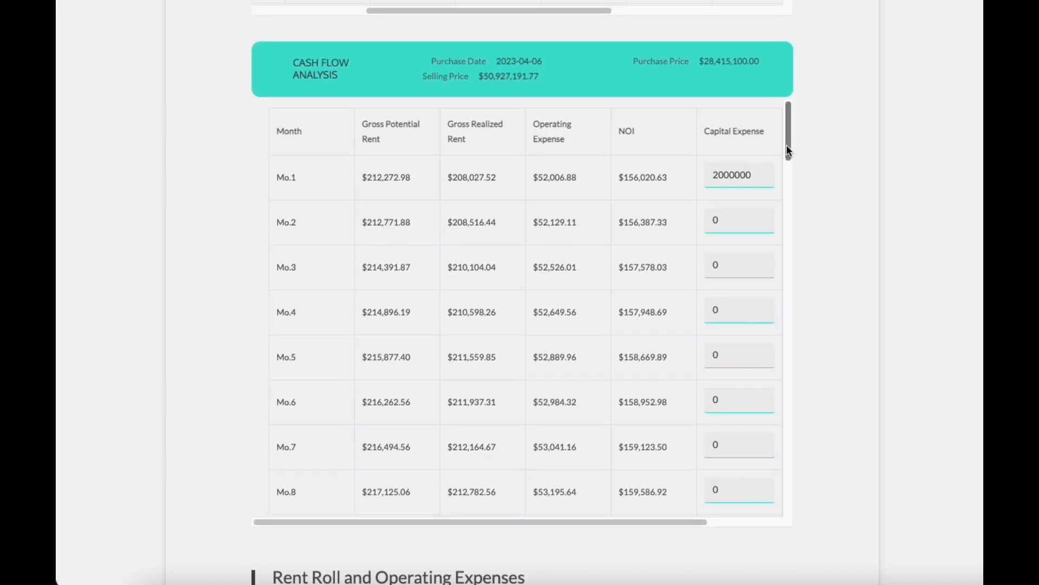